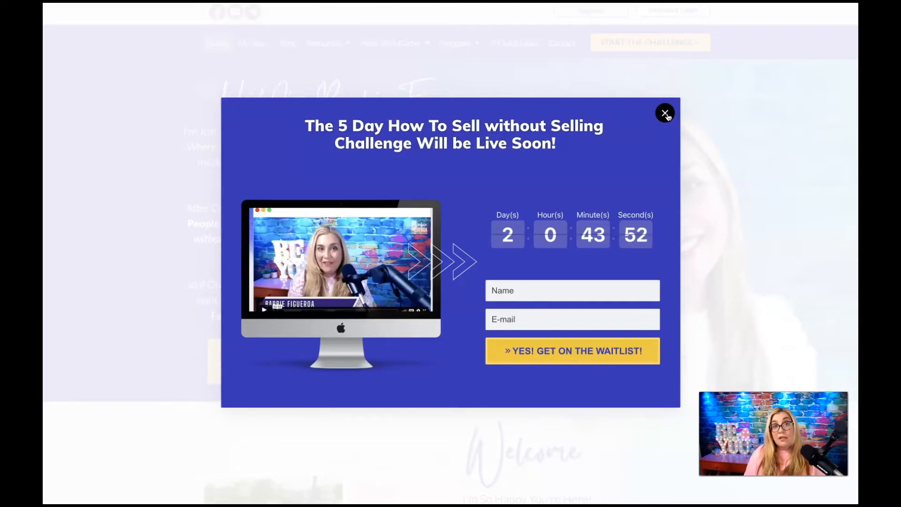
Dismiss the challenge waitlist pop-up and look through the website's home page down to the testimonials and footer
click(665, 113)
scroll(601, 137, down, 9)
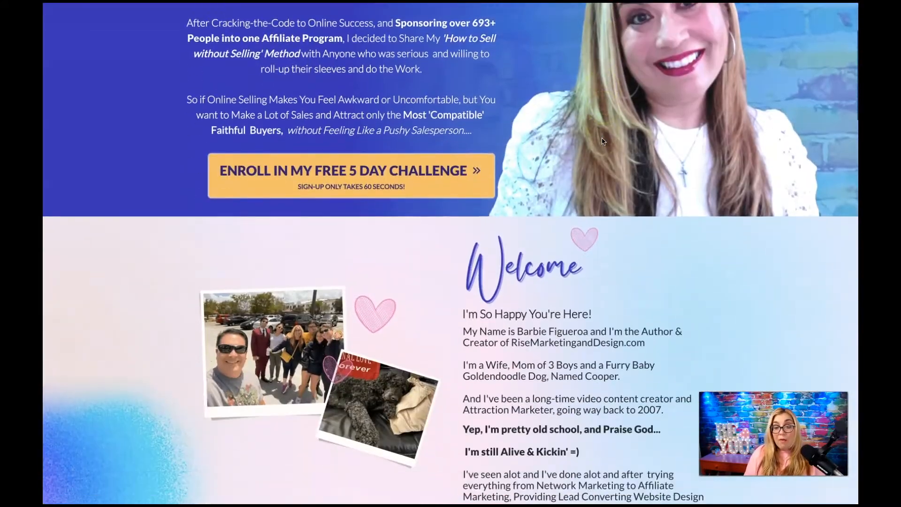
scroll(602, 140, down, 14)
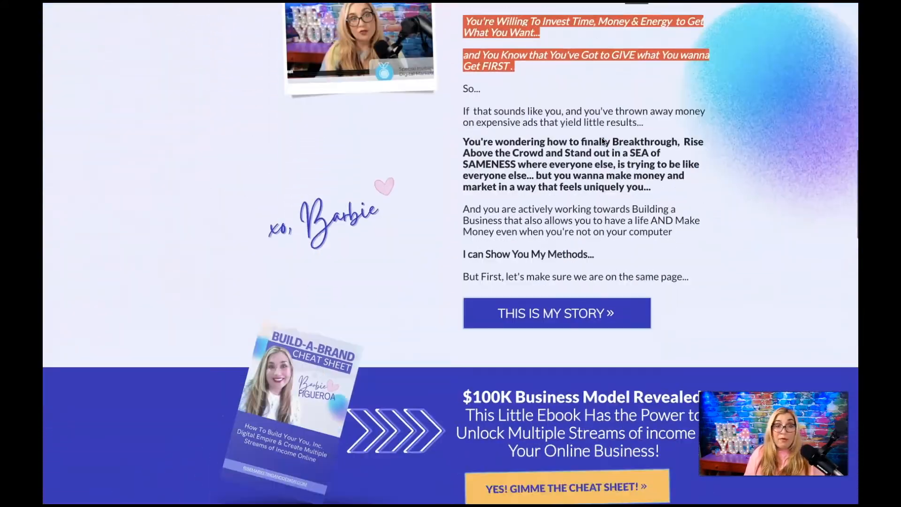
scroll(602, 141, down, 1)
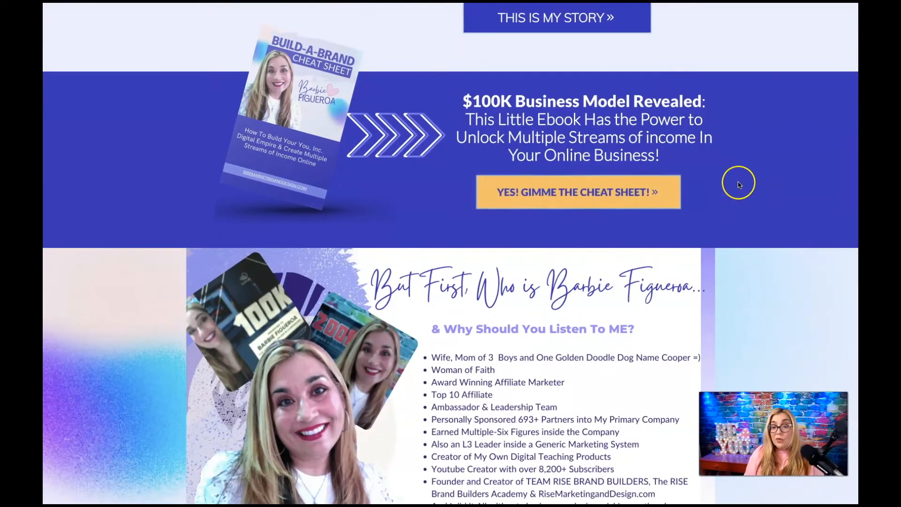
scroll(737, 183, down, 4)
scroll(739, 184, down, 20)
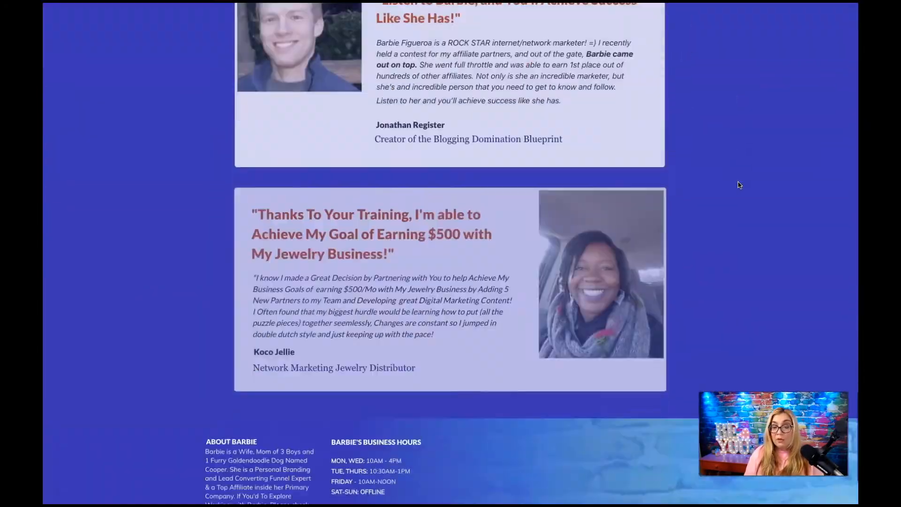
scroll(739, 185, up, 20)
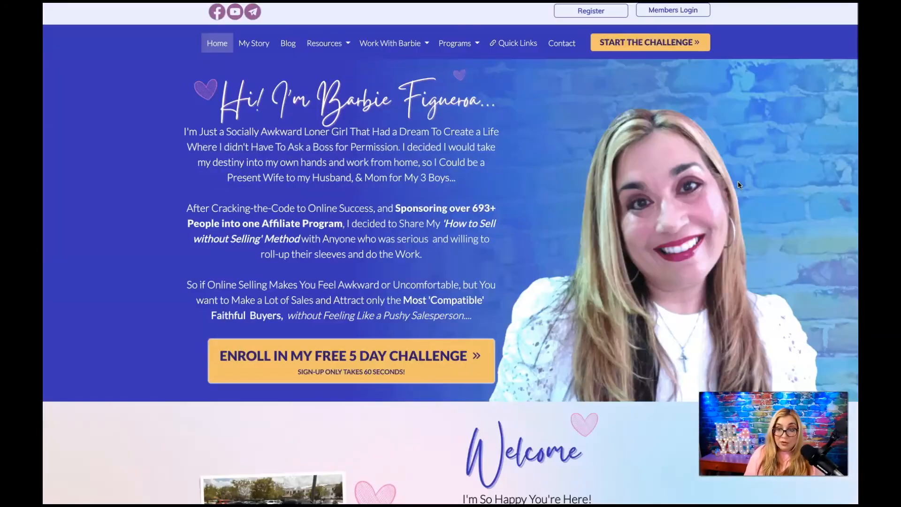
Open the website's Blog page and look over its category menu and latest posts
click(288, 43)
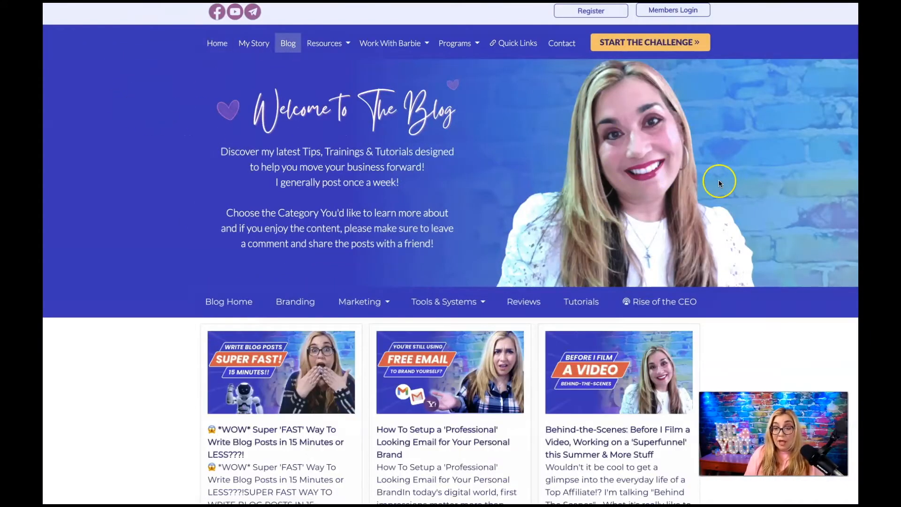
scroll(718, 181, down, 4)
scroll(719, 183, up, 5)
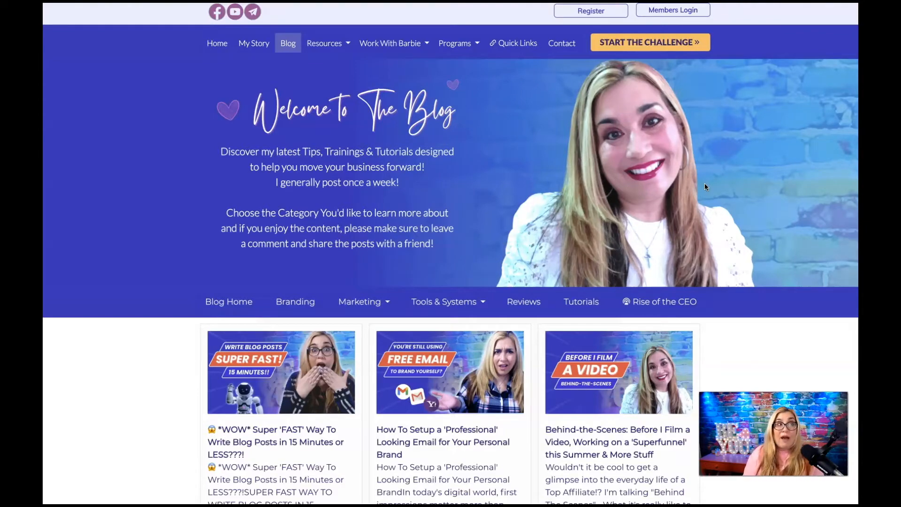
Examine the Cheetah website's management options, including Super Checkout, Blog, Browser Notification, Social Proof, Booking and Domain
click(128, 461)
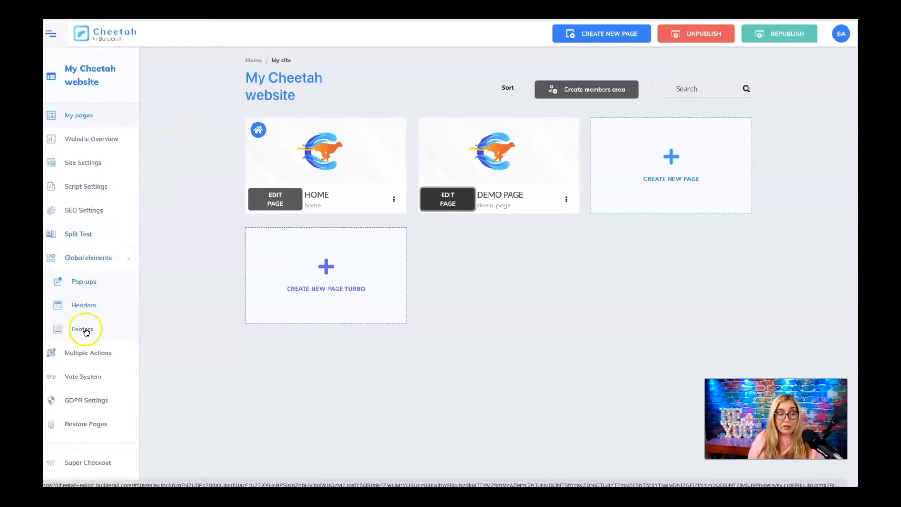
scroll(86, 332, down, 1)
scroll(86, 332, down, 1)
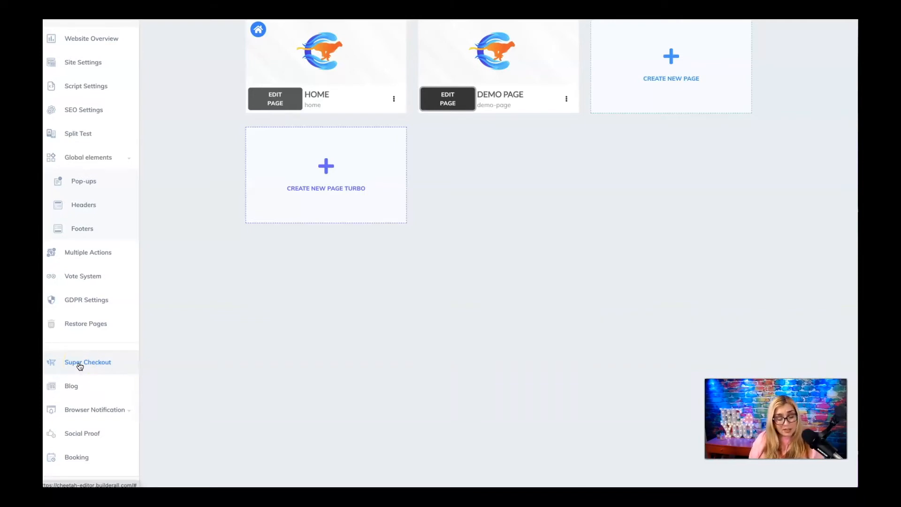
click(73, 390)
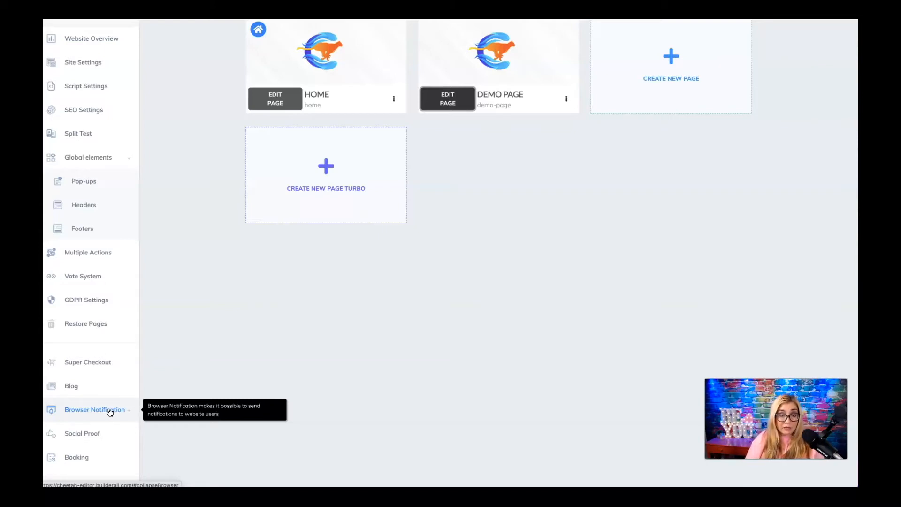
click(89, 437)
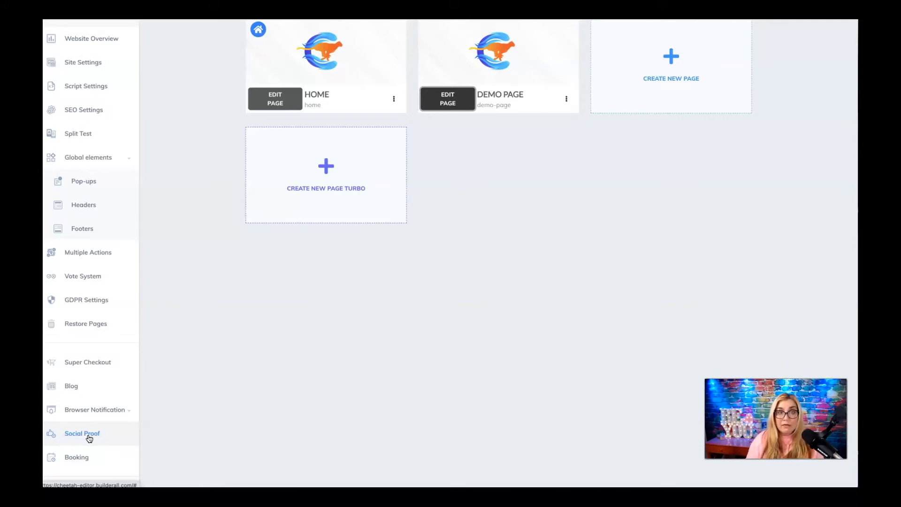
scroll(88, 437, down, 1)
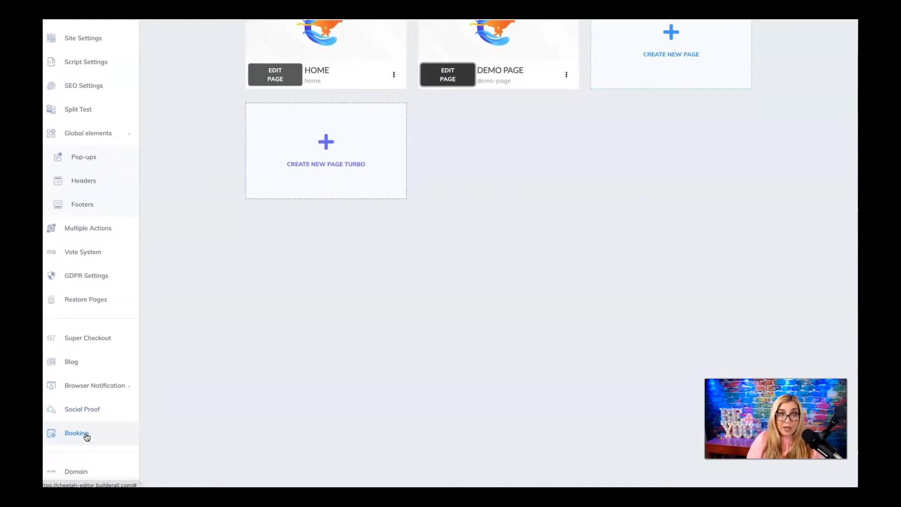
scroll(107, 311, down, 1)
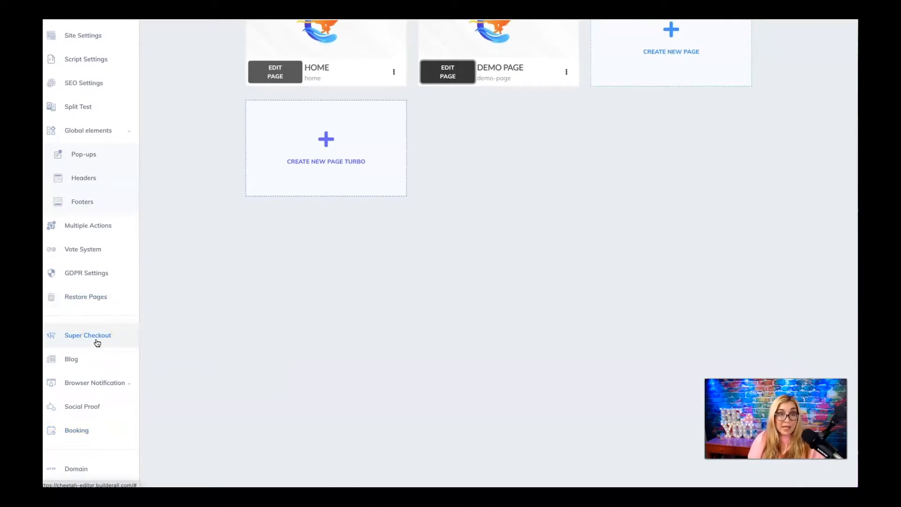
scroll(97, 343, down, 3)
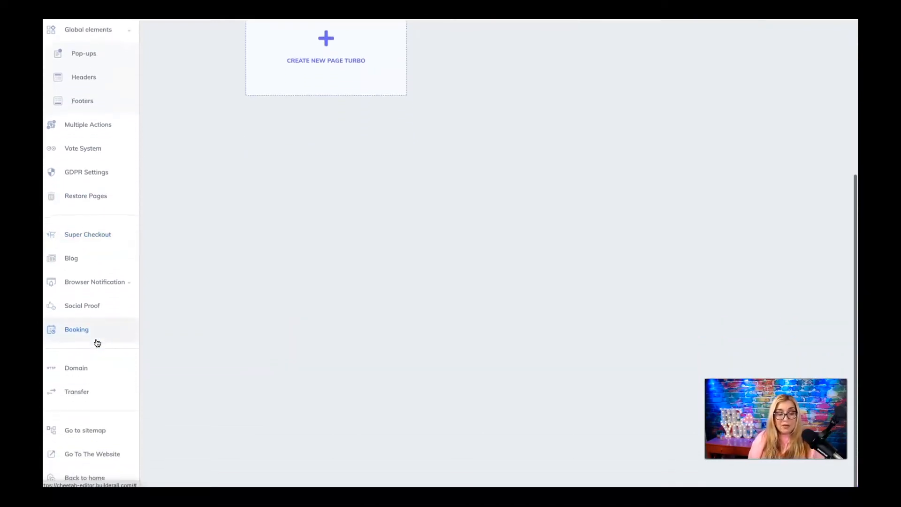
scroll(97, 343, up, 6)
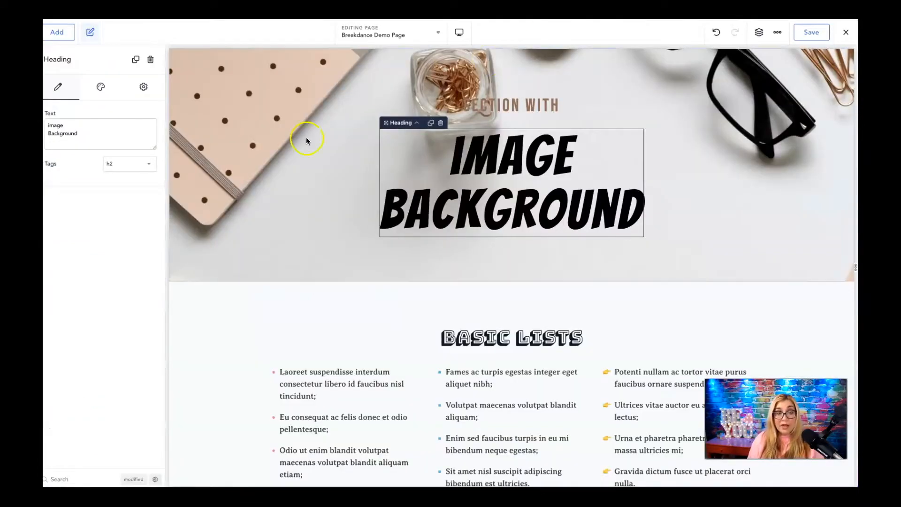
Switch from the Breakdance demo page to the Cheetah dashboard and look over its marketing tools again
click(246, 149)
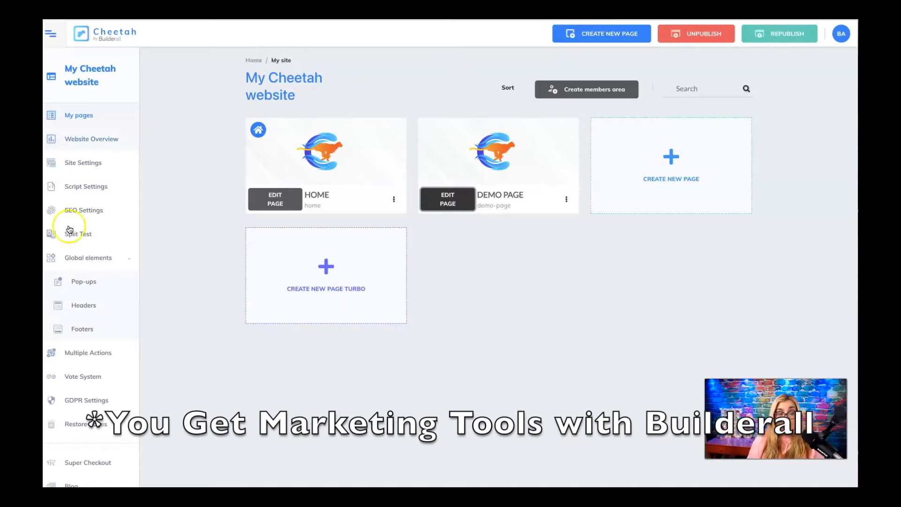
scroll(94, 300, down, 5)
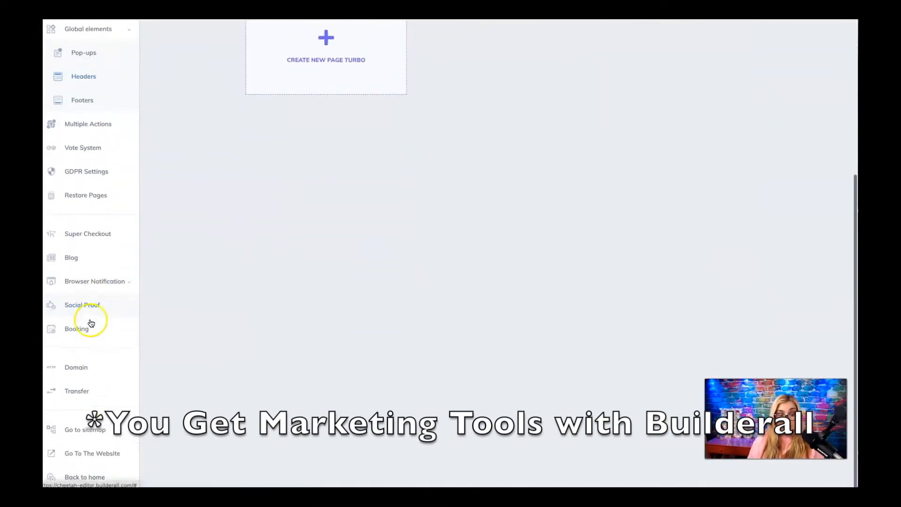
scroll(98, 145, up, 3)
scroll(97, 145, up, 3)
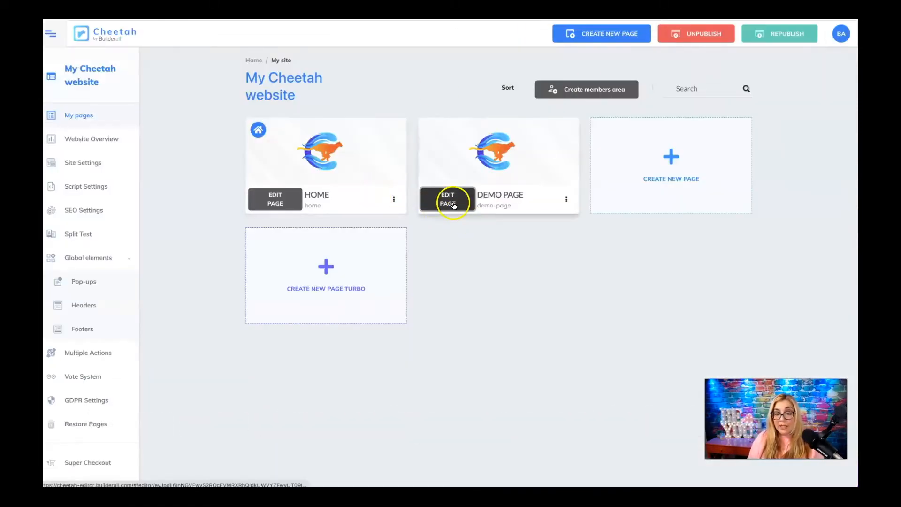
Open the Demo Page for editing in Cheetah and add a blank panel to it
click(450, 201)
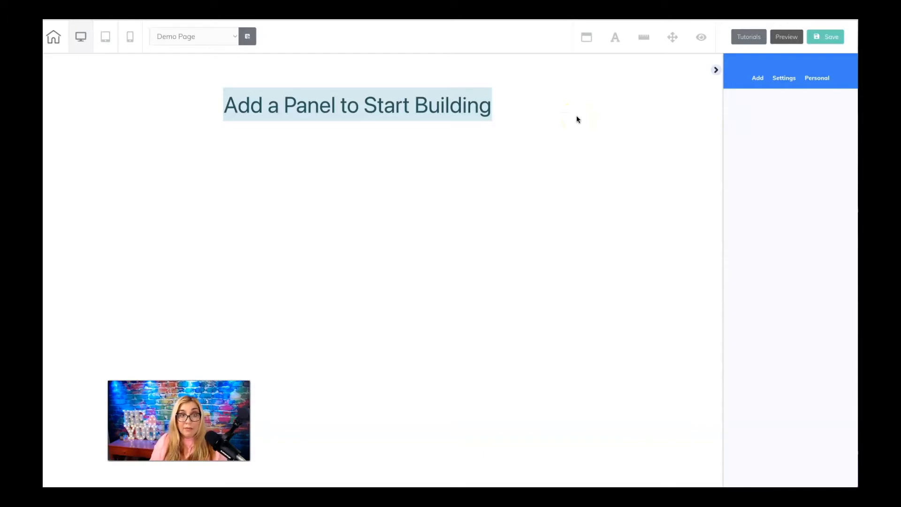
click(756, 82)
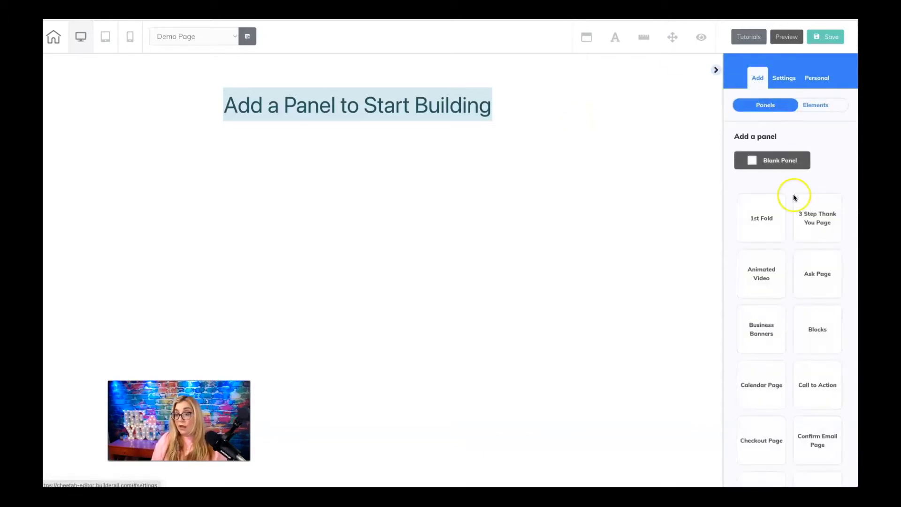
click(773, 164)
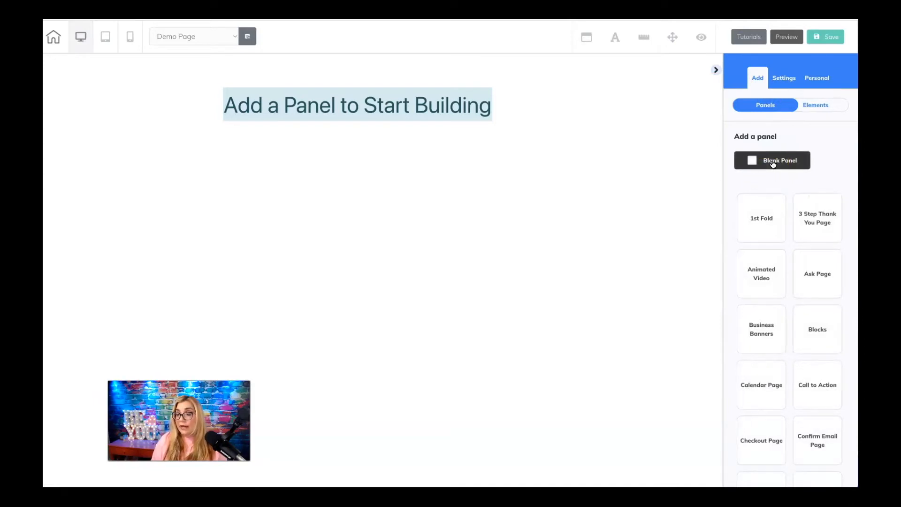
click(773, 164)
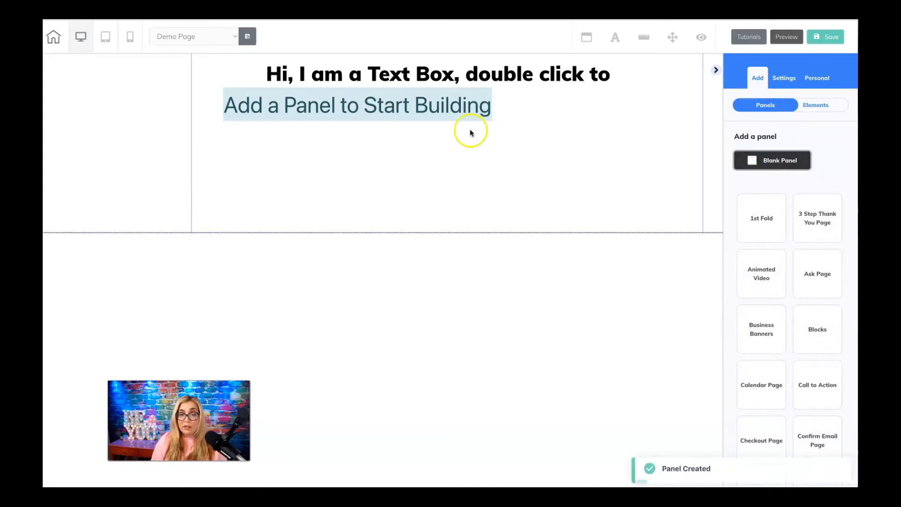
Extend the new panel downward to make it taller and shift its text box slightly lower
click(592, 142)
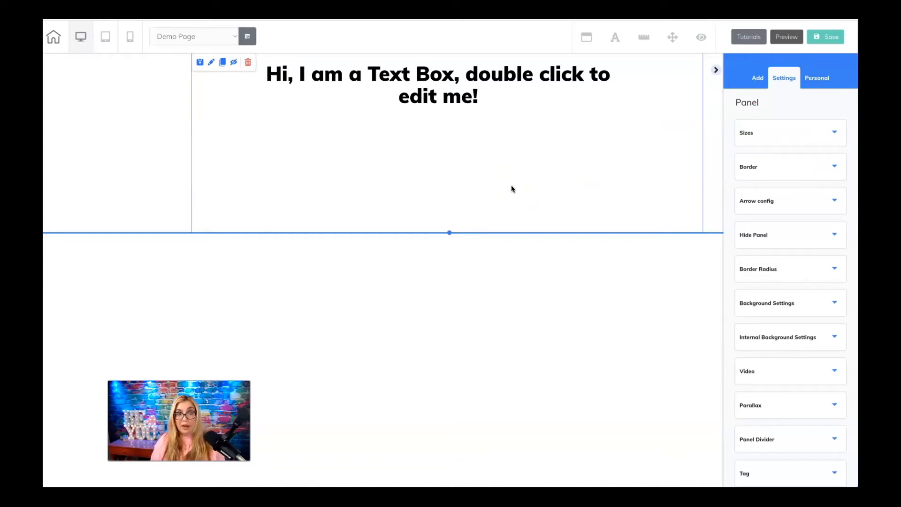
drag(450, 232, 500, 302)
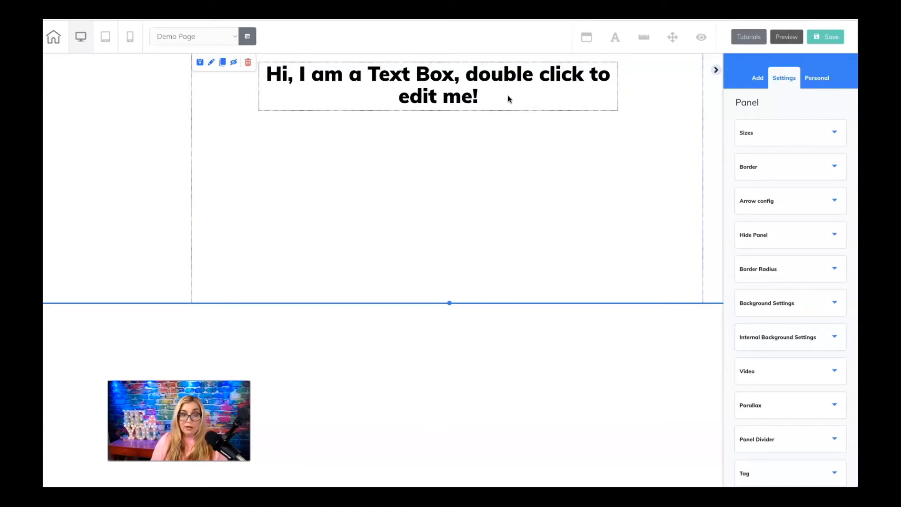
drag(516, 92, 522, 112)
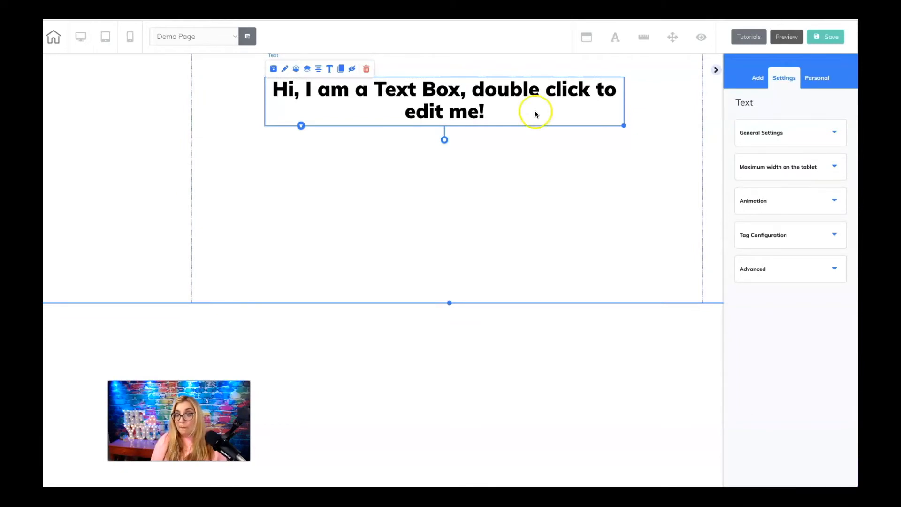
Browse the available page elements and move the text box further down and to the right within the panel
click(757, 77)
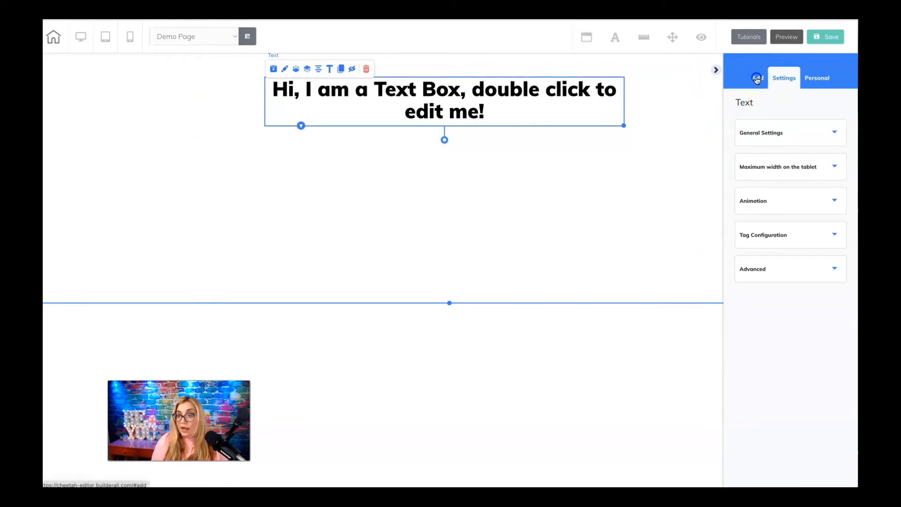
click(815, 106)
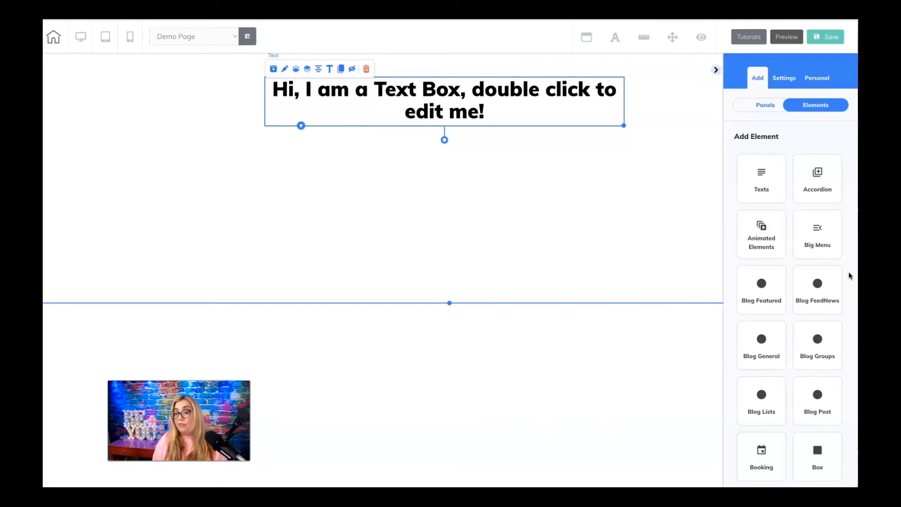
scroll(850, 276, down, 2)
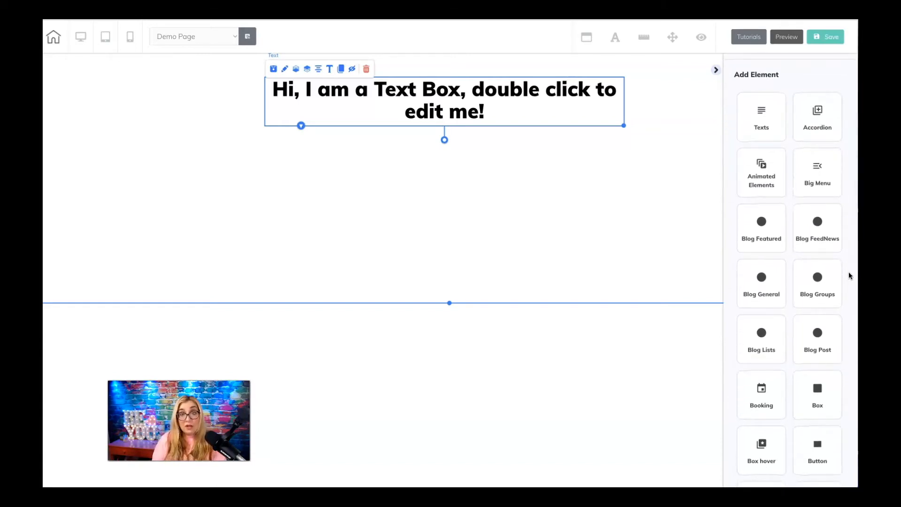
drag(556, 102, 588, 138)
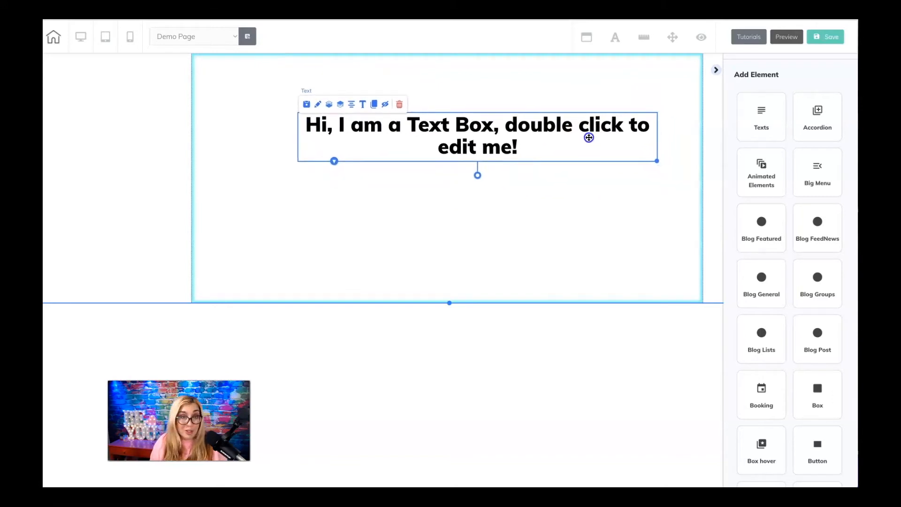
click(564, 188)
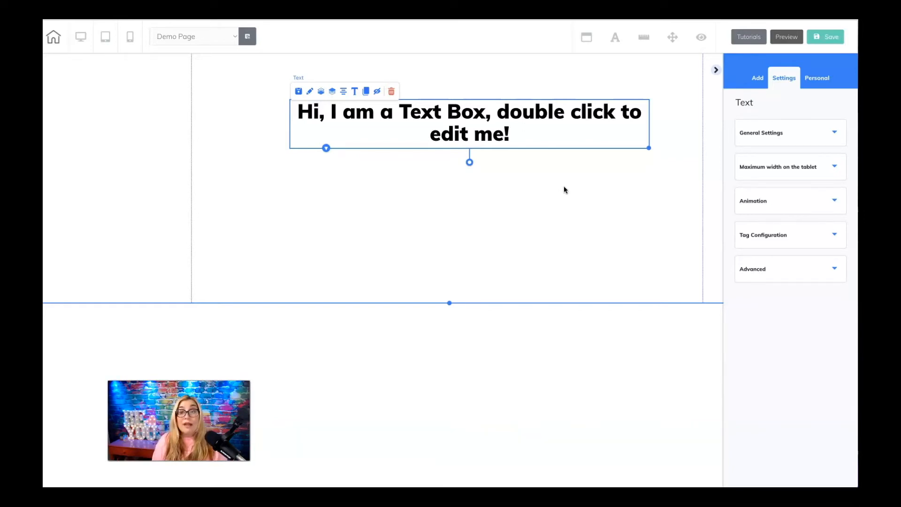
Add a green Register Now button beneath the text box and enlarge it from its corner
click(754, 80)
click(816, 108)
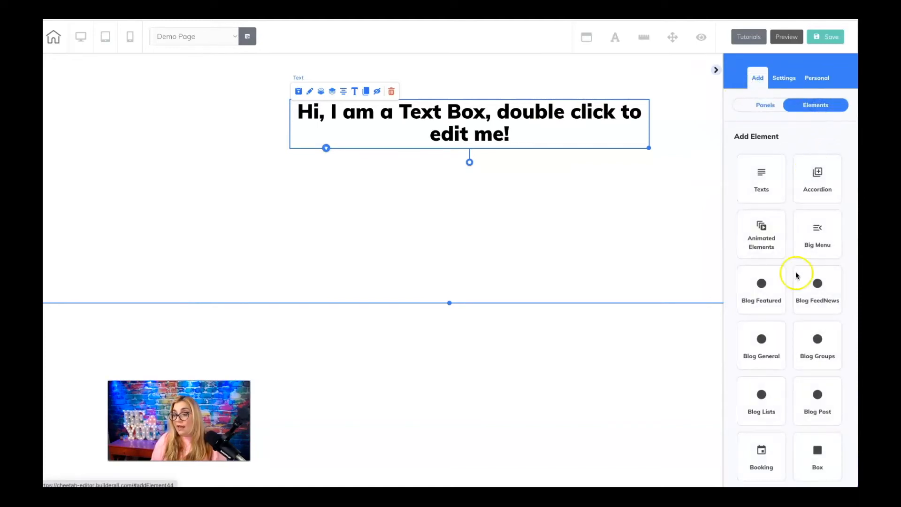
scroll(794, 347, down, 4)
click(806, 347)
drag(813, 214, 398, 198)
click(398, 196)
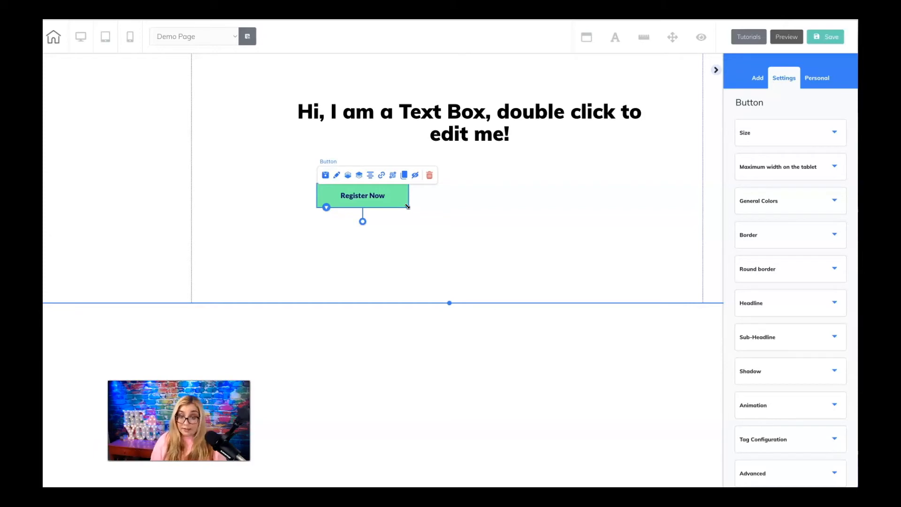
drag(407, 206, 554, 231)
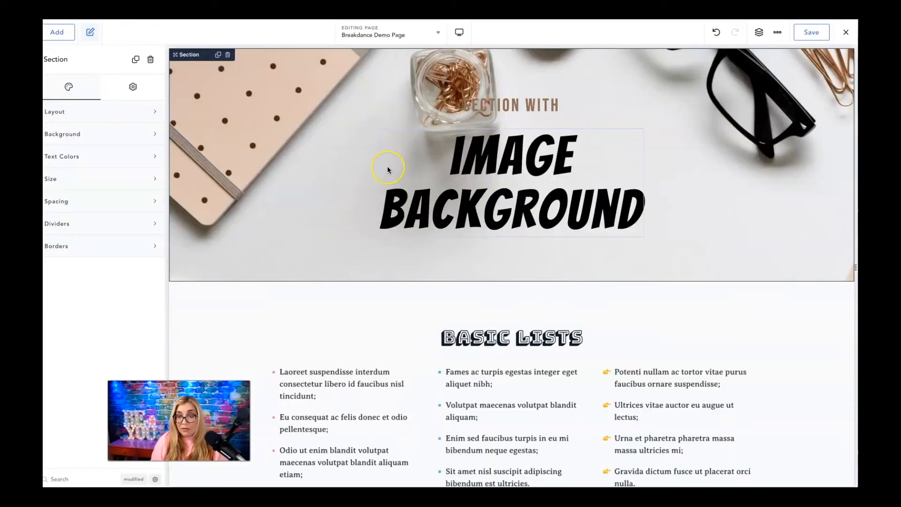
Look through the sections of the Breakdance demo page and select the section with the image background
scroll(388, 169, down, 10)
scroll(388, 169, up, 5)
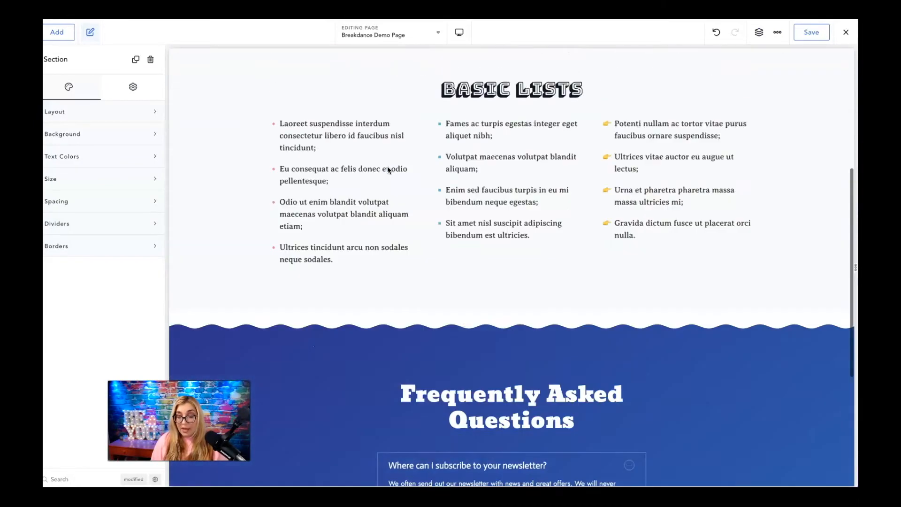
scroll(387, 166, up, 5)
click(301, 162)
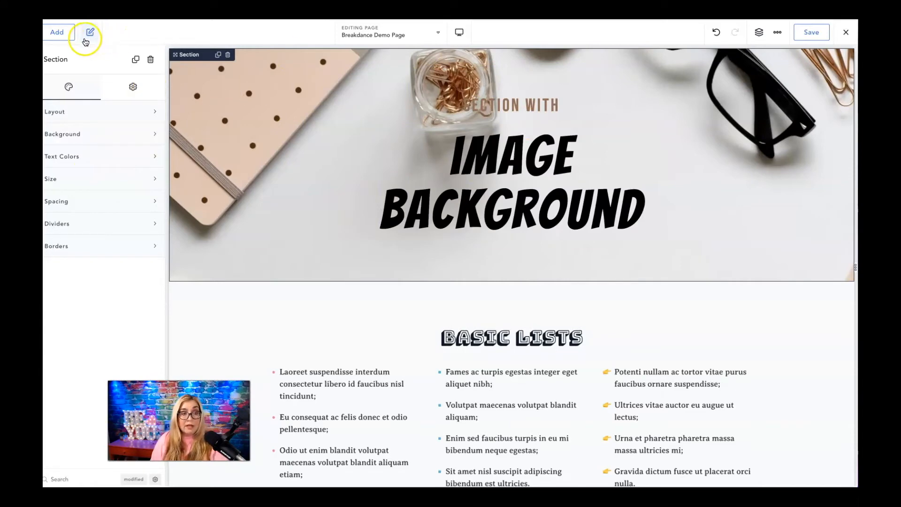
Add a Button element to the image background section and place it beneath the Image Background heading
click(63, 37)
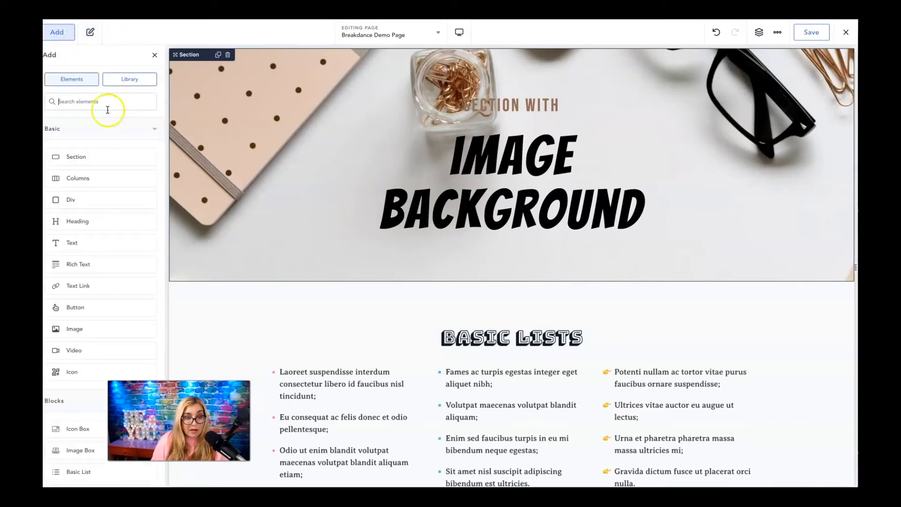
scroll(106, 216, down, 1)
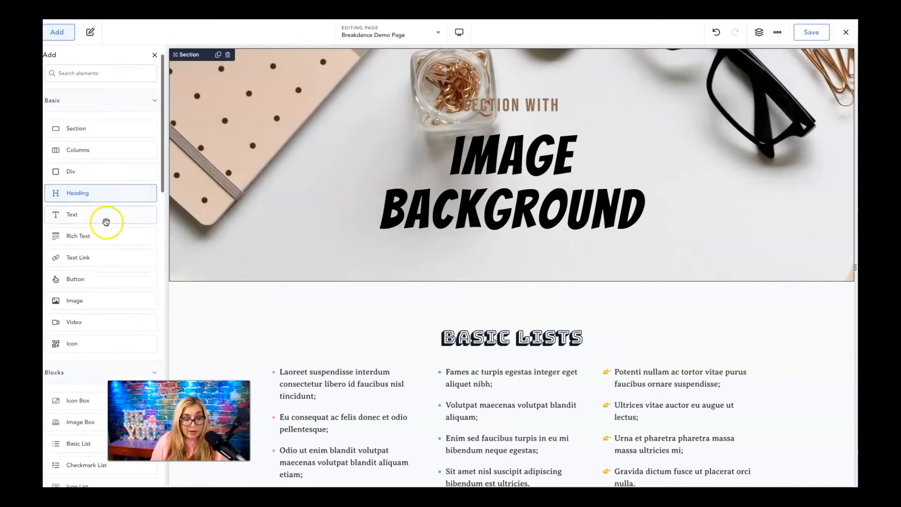
drag(99, 281, 350, 178)
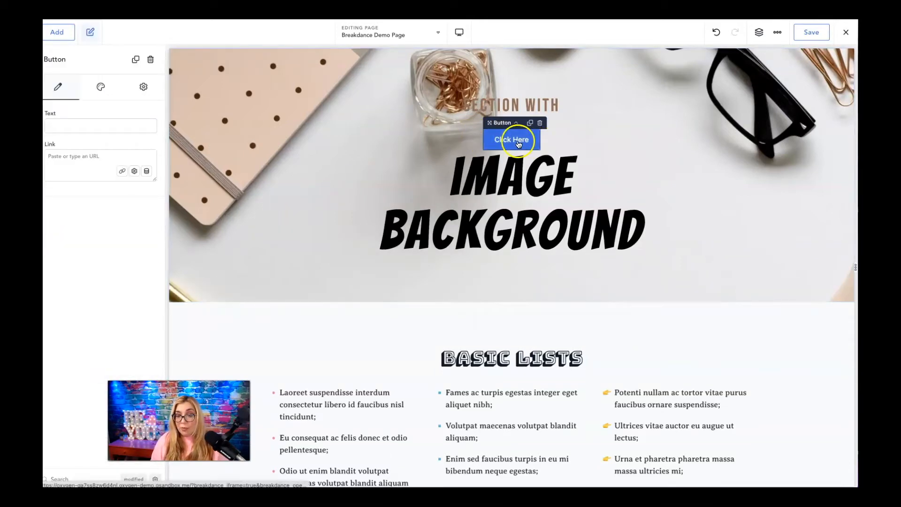
drag(514, 139, 576, 300)
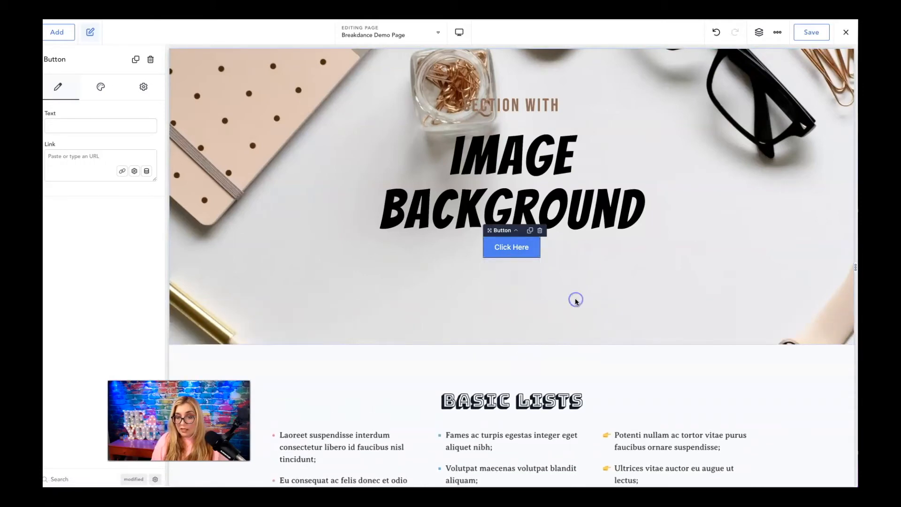
Try to enlarge the Click Here button from its corner, and check its Advanced and Conditions settings for a size option
drag(539, 258, 566, 254)
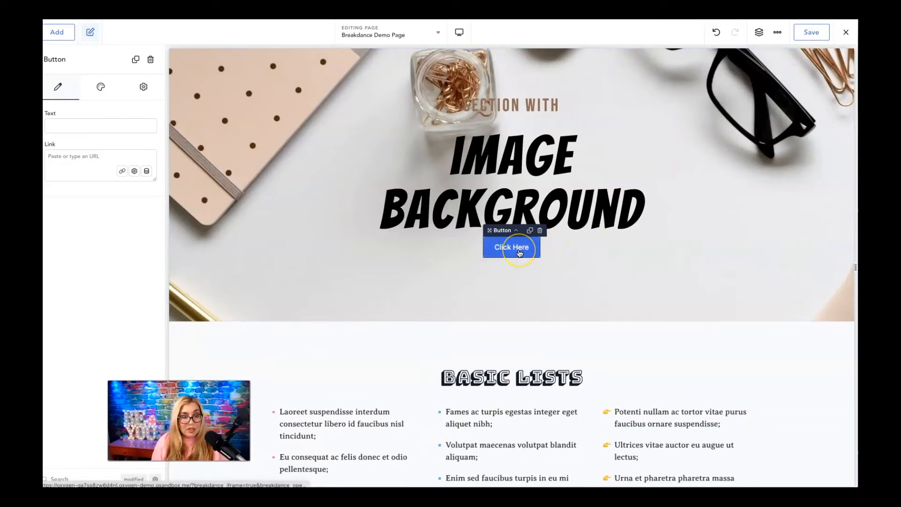
click(137, 93)
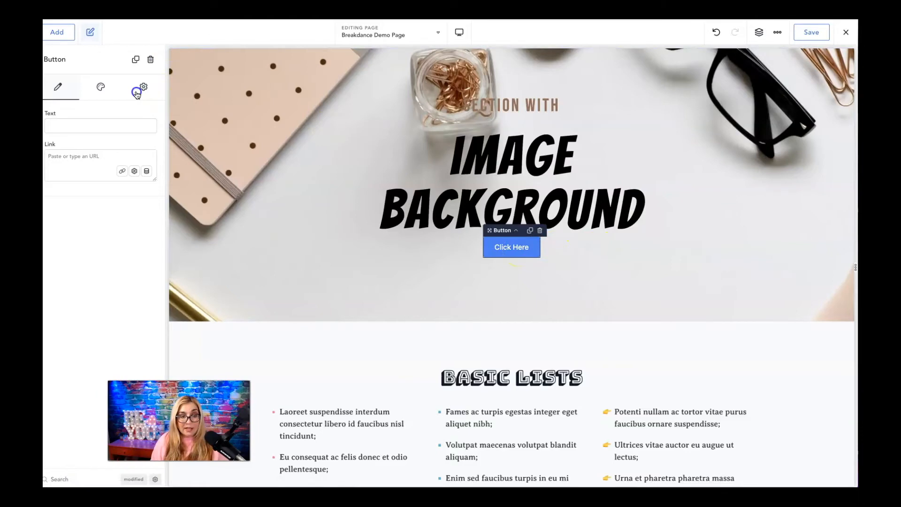
click(151, 112)
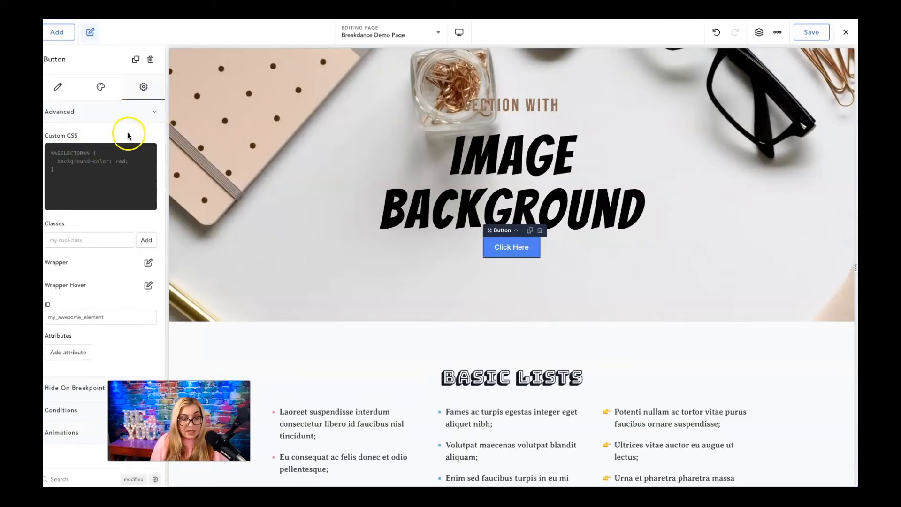
click(153, 113)
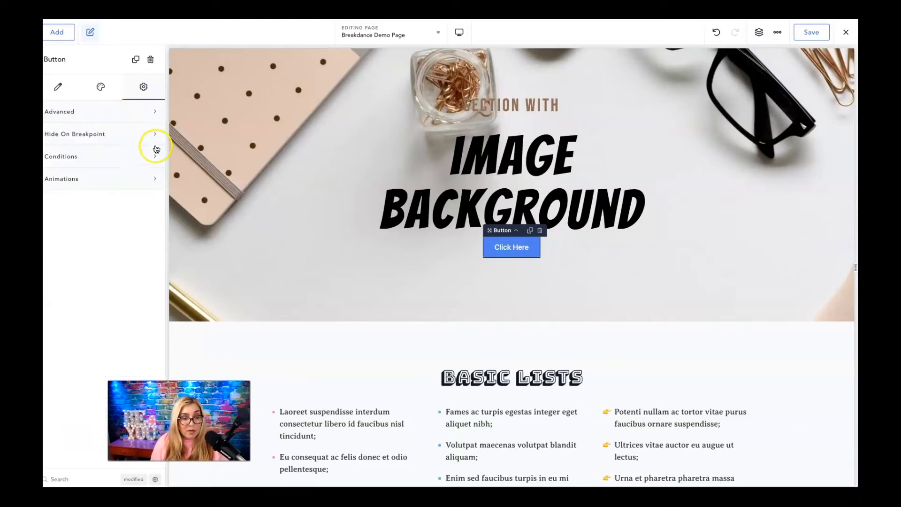
click(155, 156)
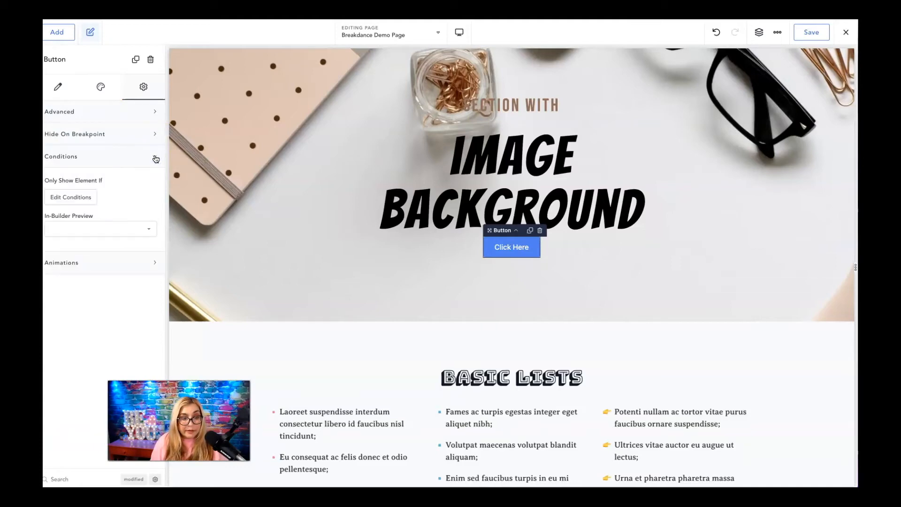
click(155, 156)
click(151, 111)
click(157, 112)
Check the Click Here button's style options and its custom CSS settings for a way to resize it
click(104, 90)
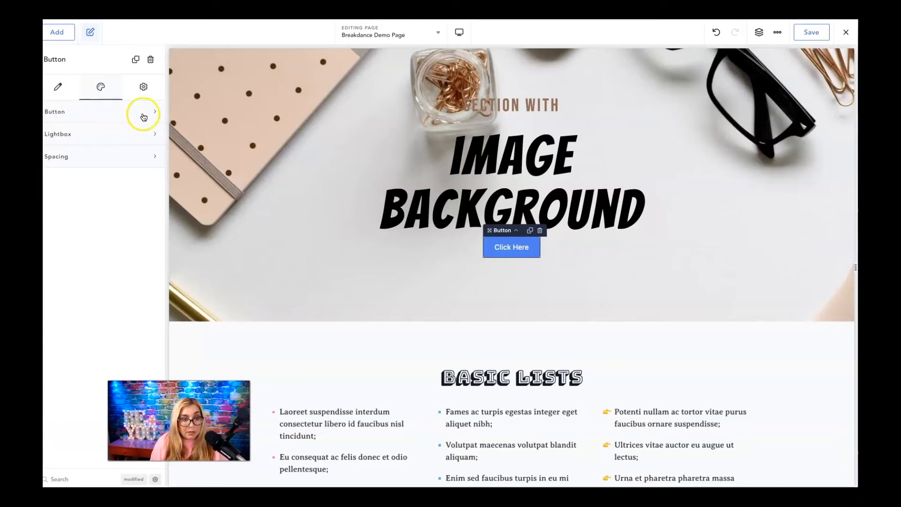
click(157, 112)
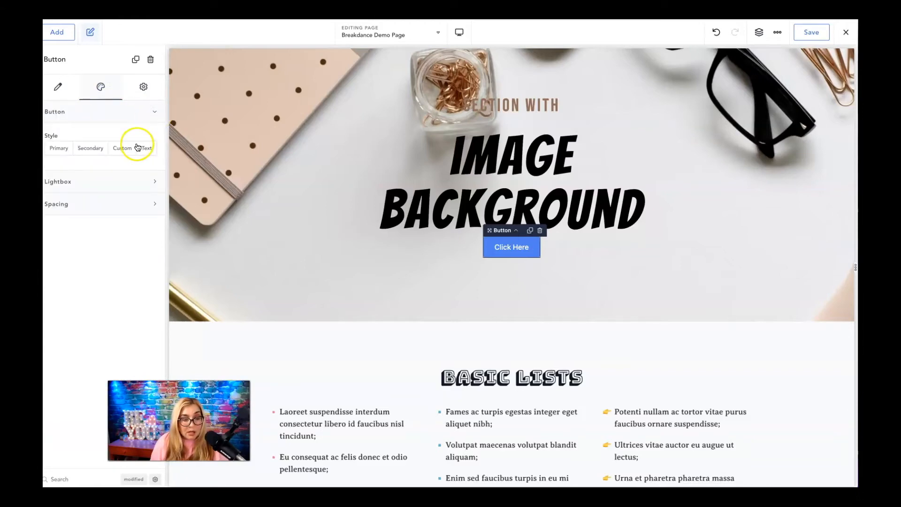
click(144, 87)
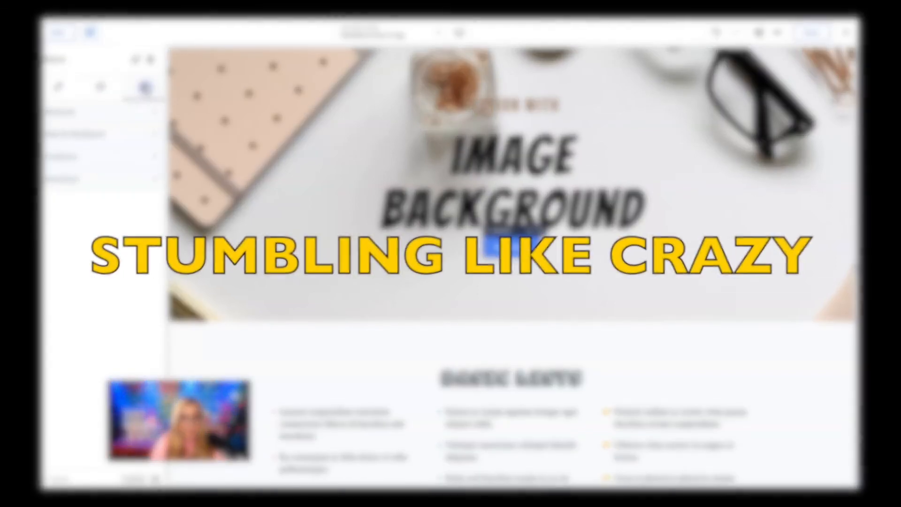
click(153, 115)
click(156, 111)
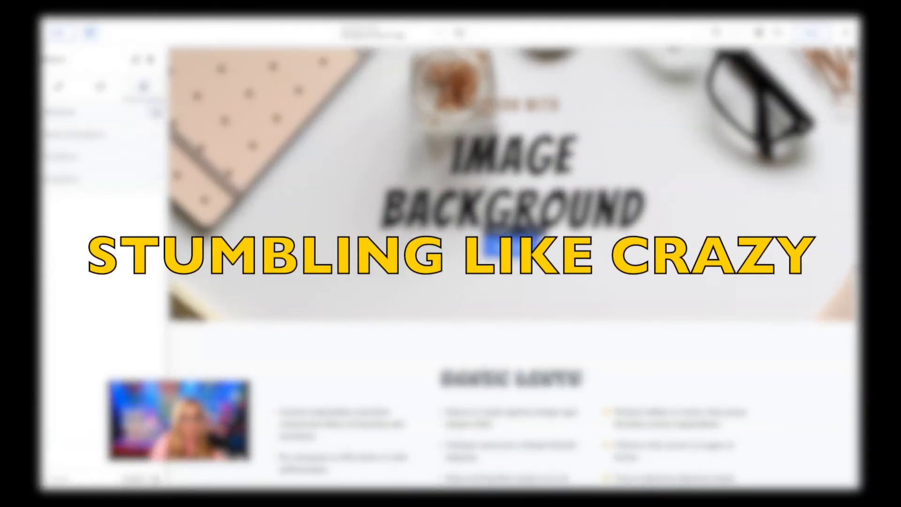
click(152, 114)
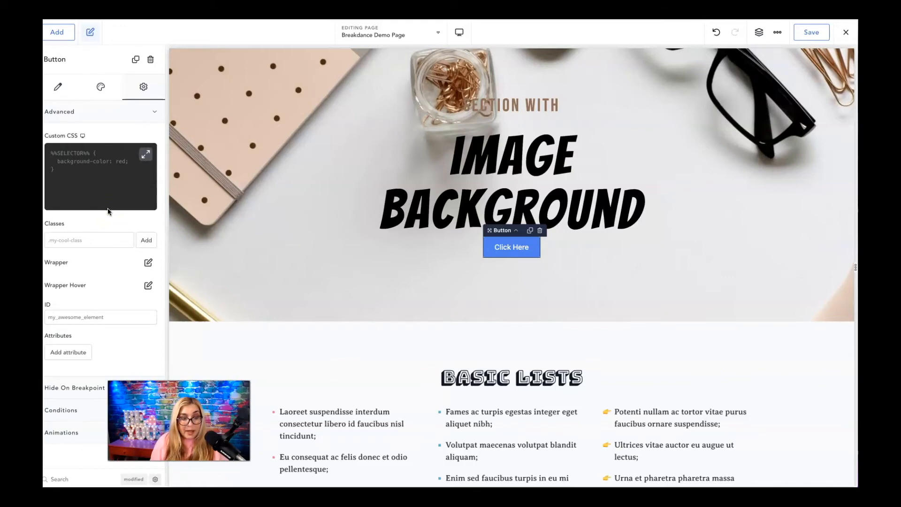
click(153, 112)
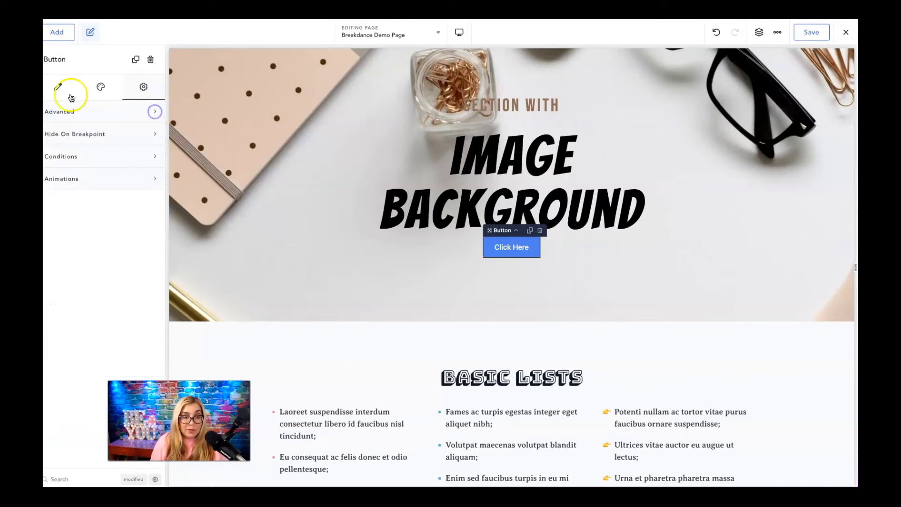
Examine the button's content and style settings, along with its Hide On Breakpoint, Conditions, Animations and Advanced settings
click(58, 87)
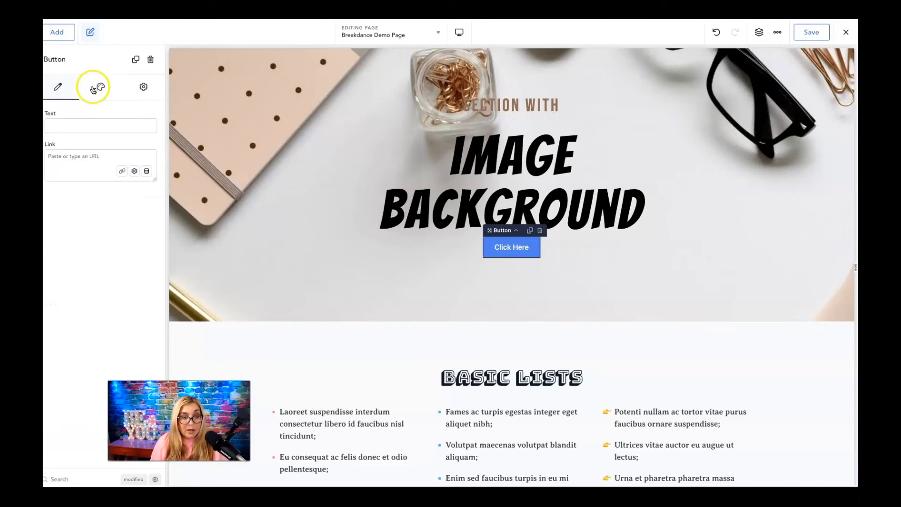
click(97, 87)
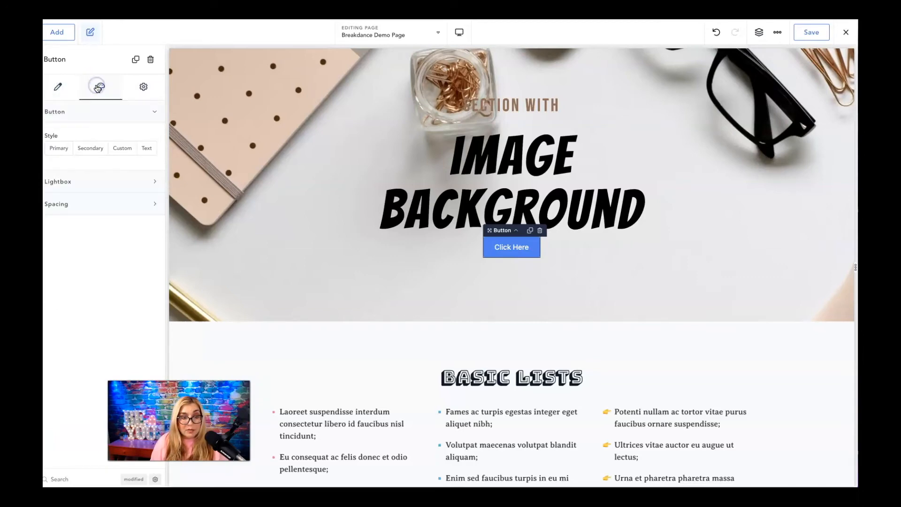
click(146, 92)
click(155, 135)
click(156, 136)
click(151, 157)
click(151, 157)
click(154, 181)
click(154, 181)
click(154, 112)
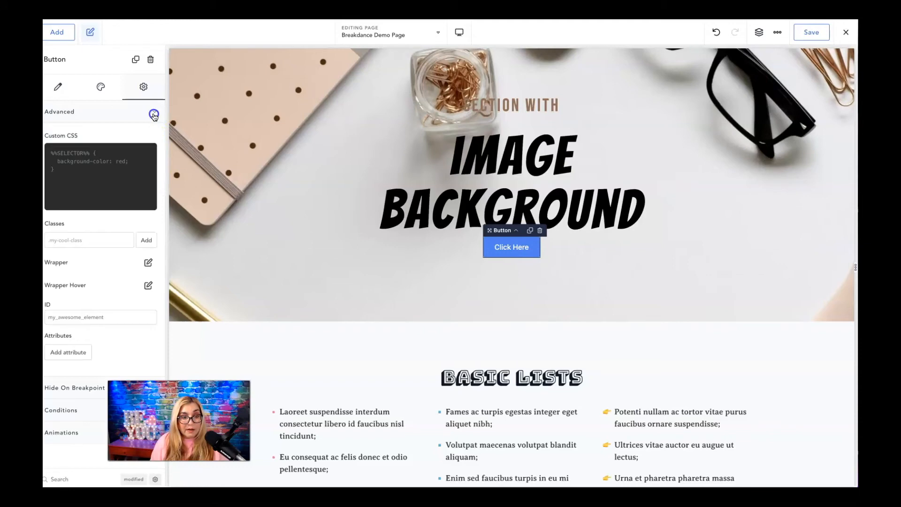
click(154, 114)
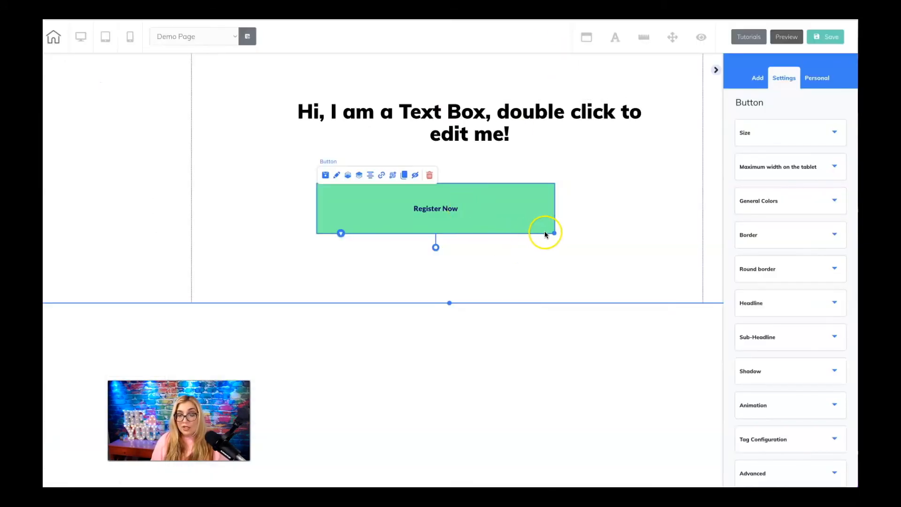
Switch to the Cheetah editor and shrink the Register Now button from its corner to a little over half its width
drag(554, 233, 453, 218)
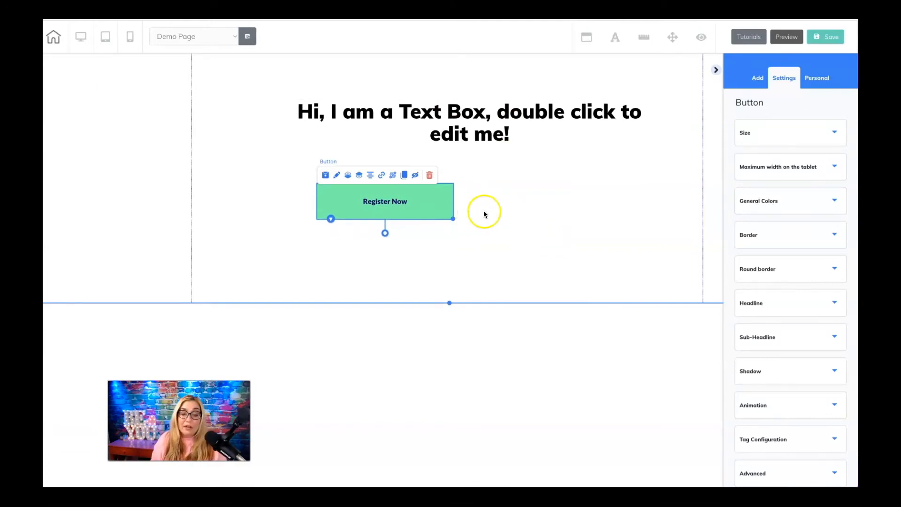
Switch to Breakdance and try to reposition the Click Here button freely within the image background section
click(529, 71)
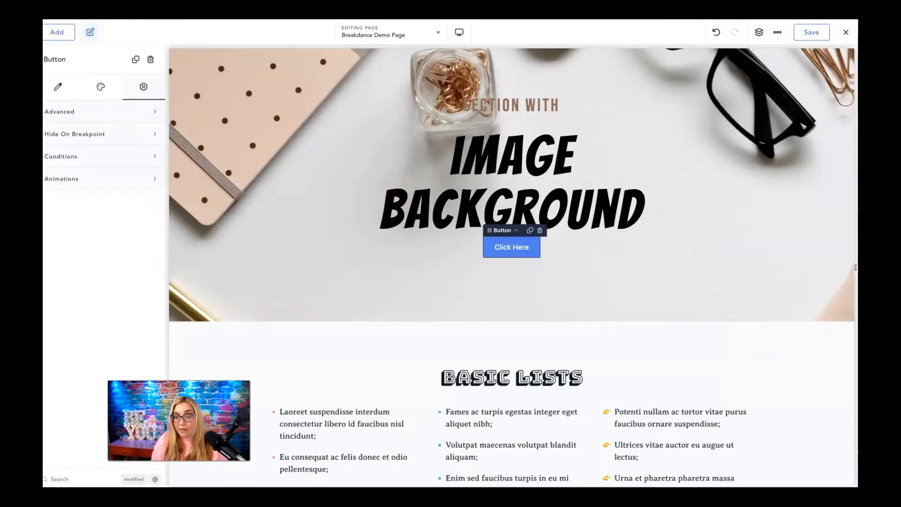
drag(520, 250, 573, 263)
drag(504, 249, 498, 210)
drag(466, 245, 466, 245)
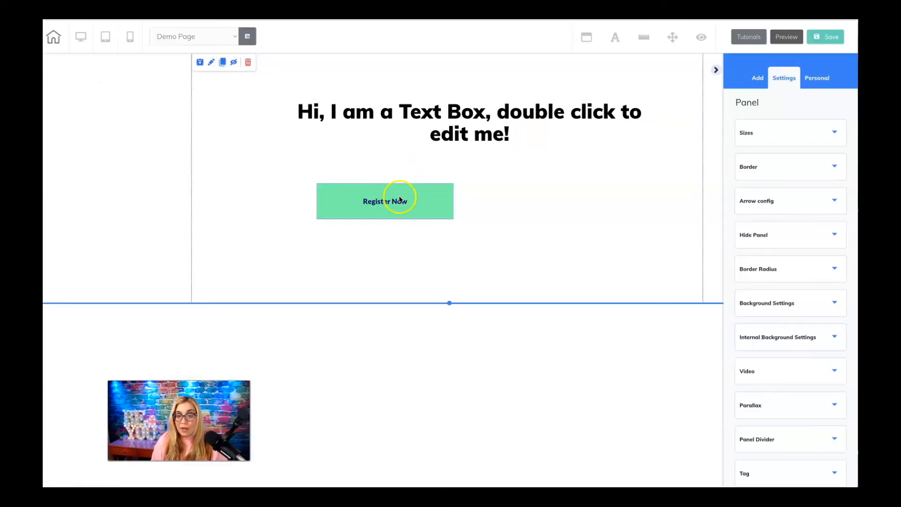
Switch to the Cheetah editor, move the Register Now button over the end of the text box, and place it back beneath the text
drag(399, 203, 612, 146)
drag(594, 206, 594, 206)
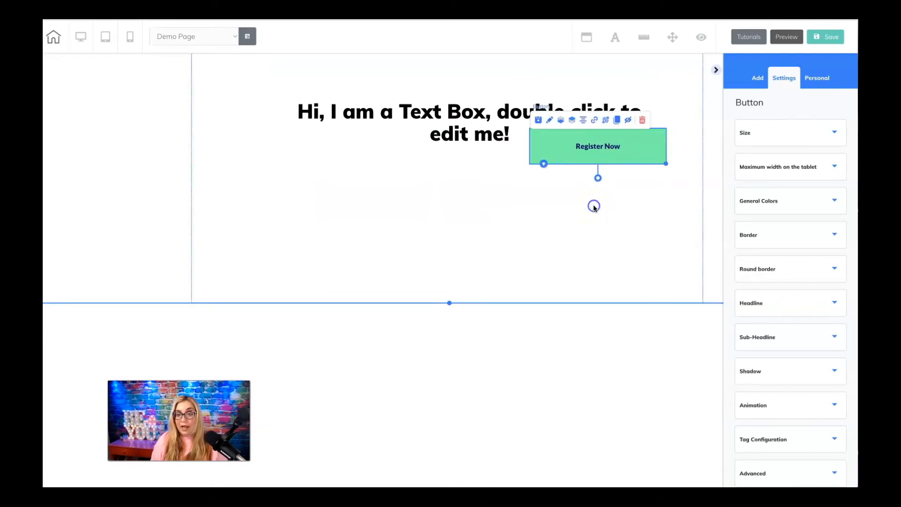
drag(607, 147, 453, 213)
click(597, 213)
click(497, 229)
click(502, 216)
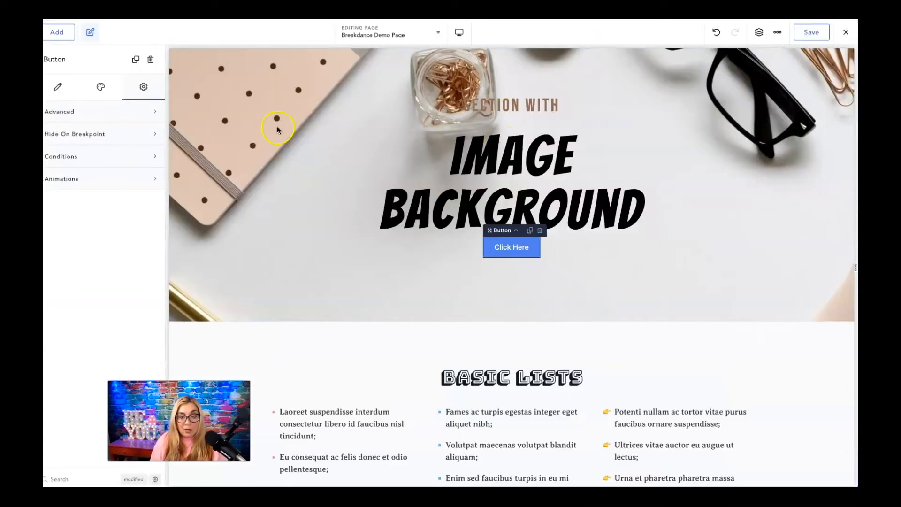
Switch to Breakdance and select the image background section, its heading and the Click Here button in turn
click(296, 188)
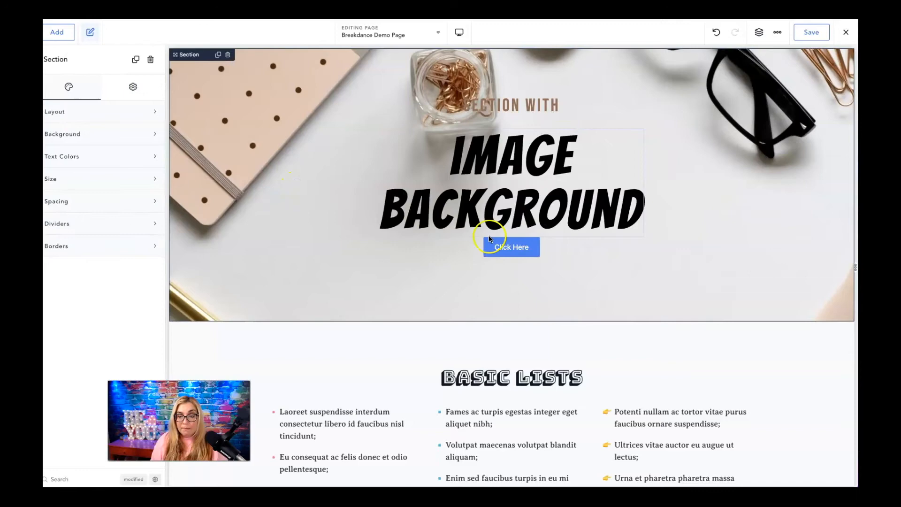
click(477, 185)
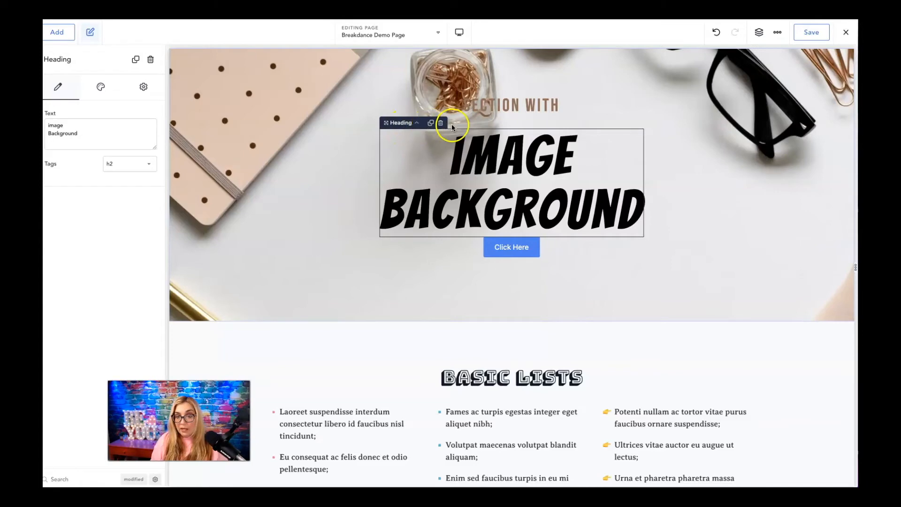
click(512, 249)
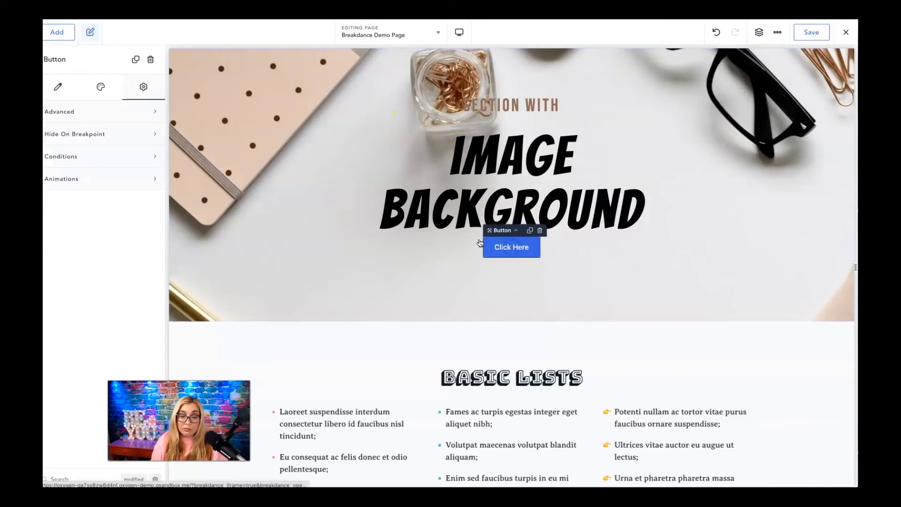
Move the first and third Basic Lists above the columns, returning each one to its own column
scroll(670, 226, down, 4)
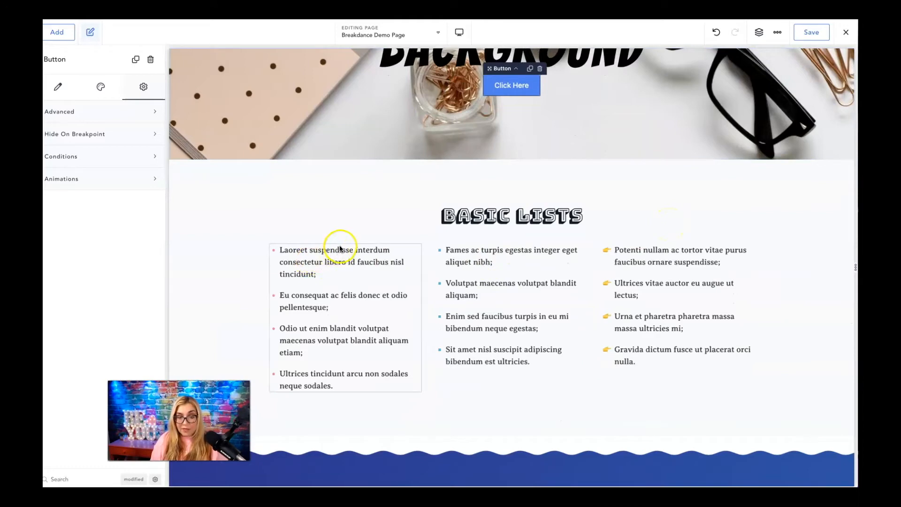
drag(322, 249, 328, 187)
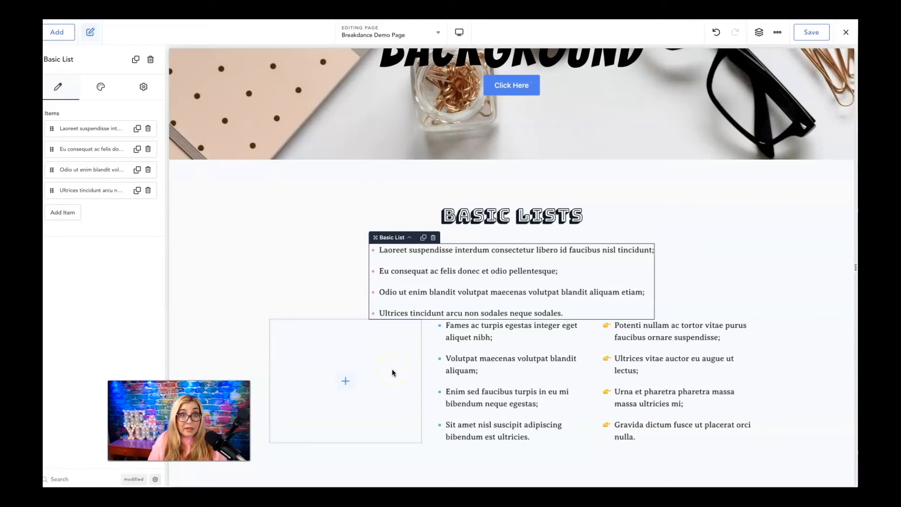
drag(452, 271, 370, 356)
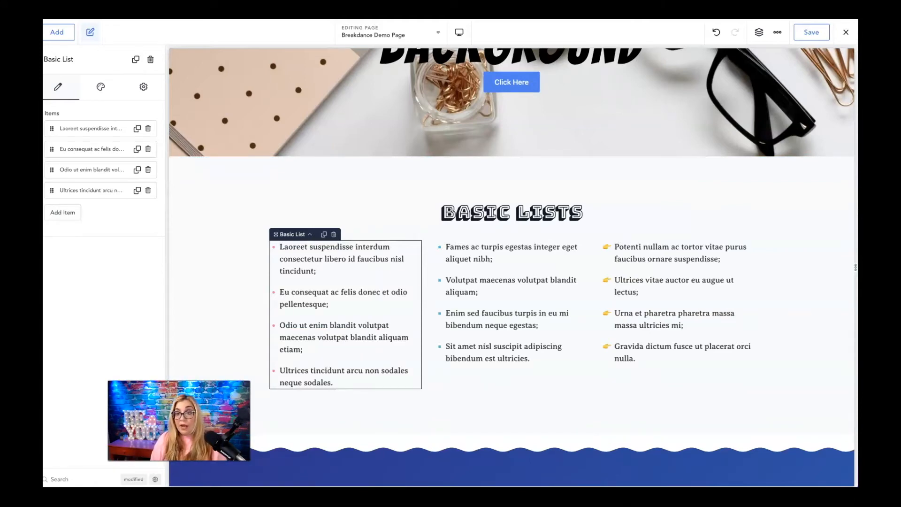
drag(684, 283, 809, 291)
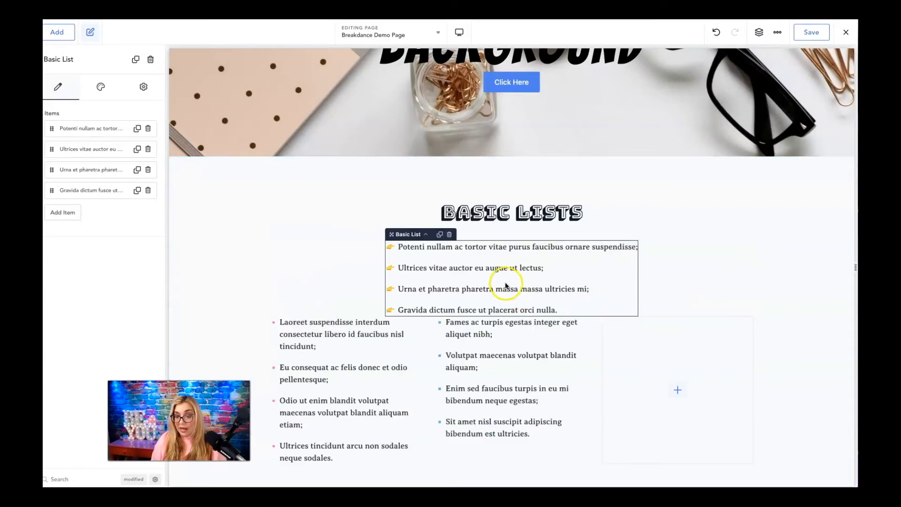
drag(458, 268, 636, 366)
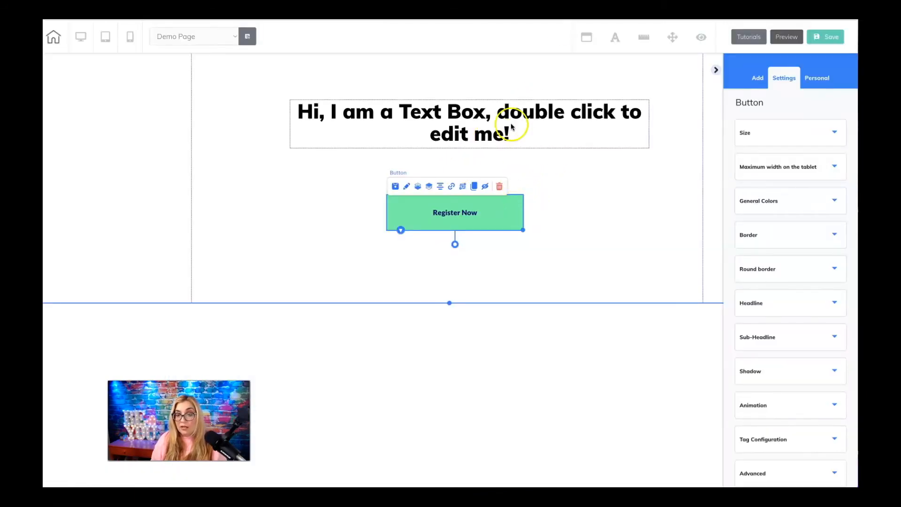
Switch to the Cheetah editor and move the text box and Register Now button up and to the left within the panel
drag(479, 203, 410, 153)
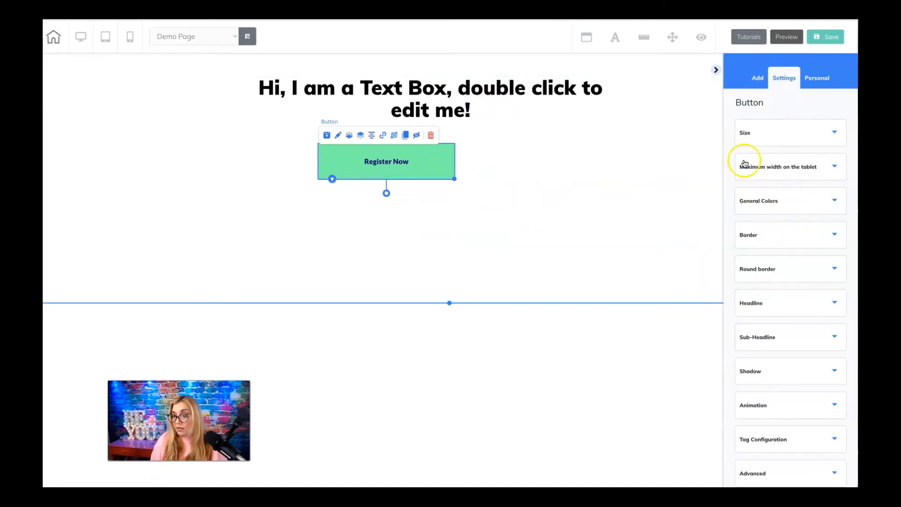
Open the list of elements that can be added to the Cheetah page
click(754, 80)
click(806, 107)
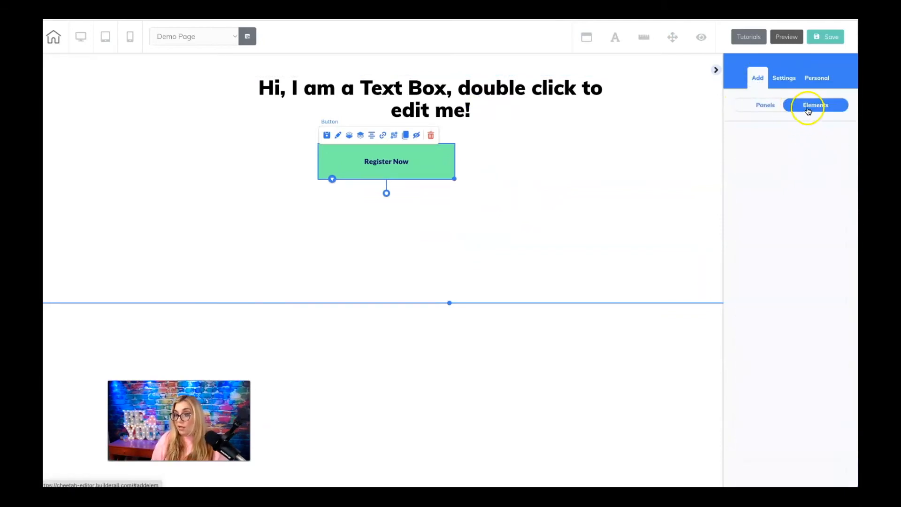
click(748, 136)
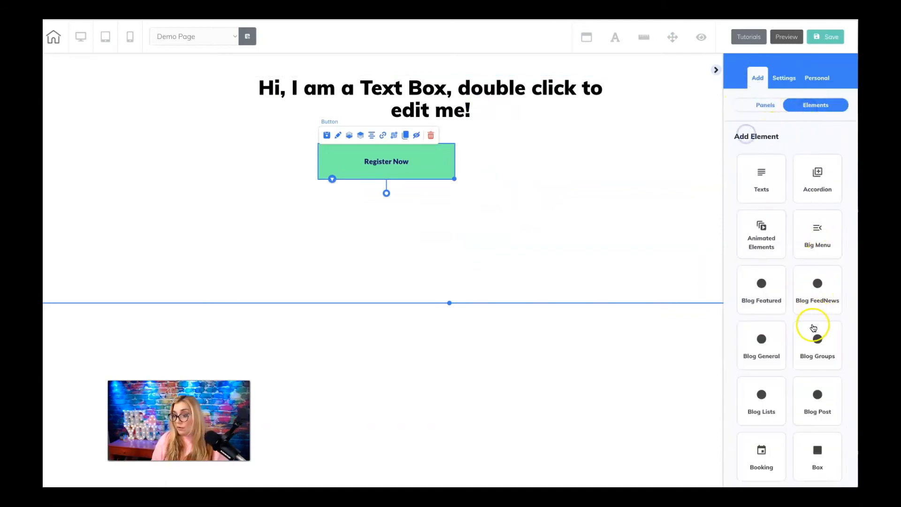
Add an empty Box element with a thin outline to the panel beneath the heading text
scroll(815, 353, down, 2)
click(815, 375)
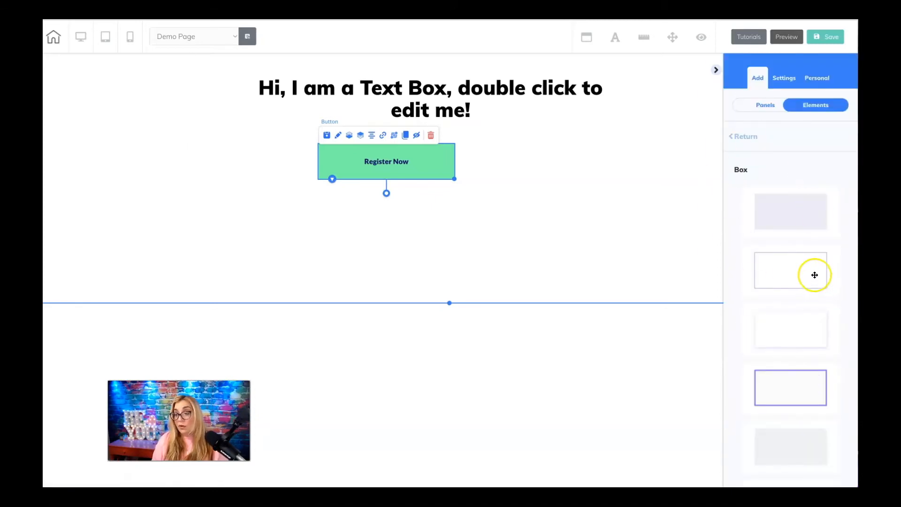
drag(810, 275, 563, 175)
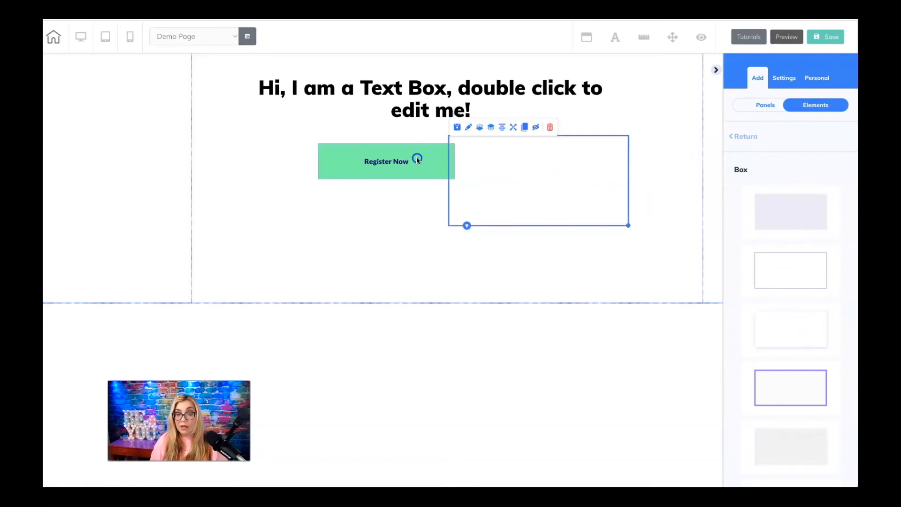
Move the Register Now button lower, enclose it in the box and enlarge the box almost to the panel's lower edge
drag(416, 157, 561, 193)
drag(591, 149, 459, 188)
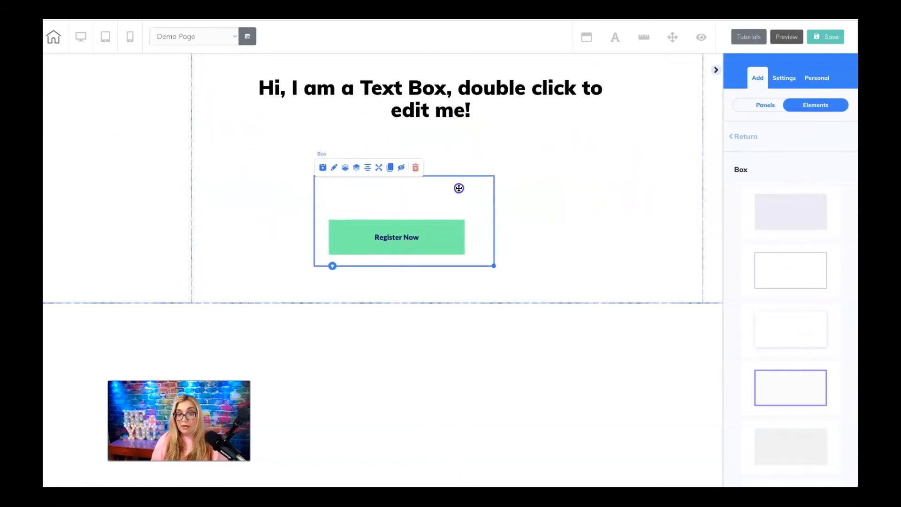
drag(494, 265, 543, 300)
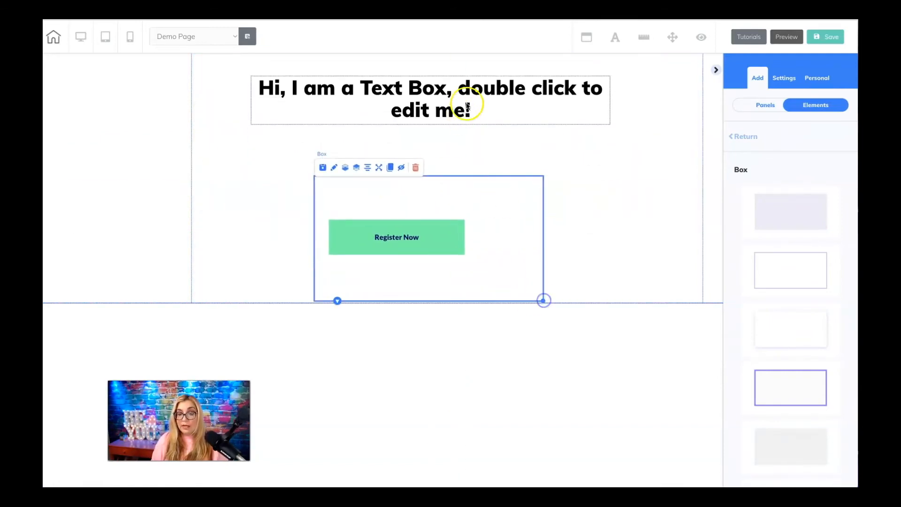
Move the heading text down over the box and narrow it so it wraps onto three lines
drag(469, 101, 478, 204)
click(604, 223)
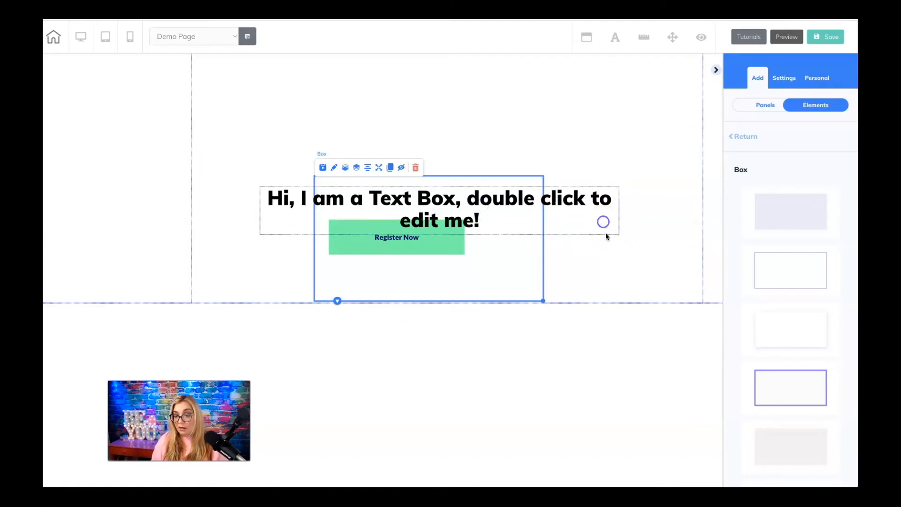
drag(619, 234, 475, 215)
Make the panel taller and regroup the box, heading text and Register Now button near its upper edge
click(612, 277)
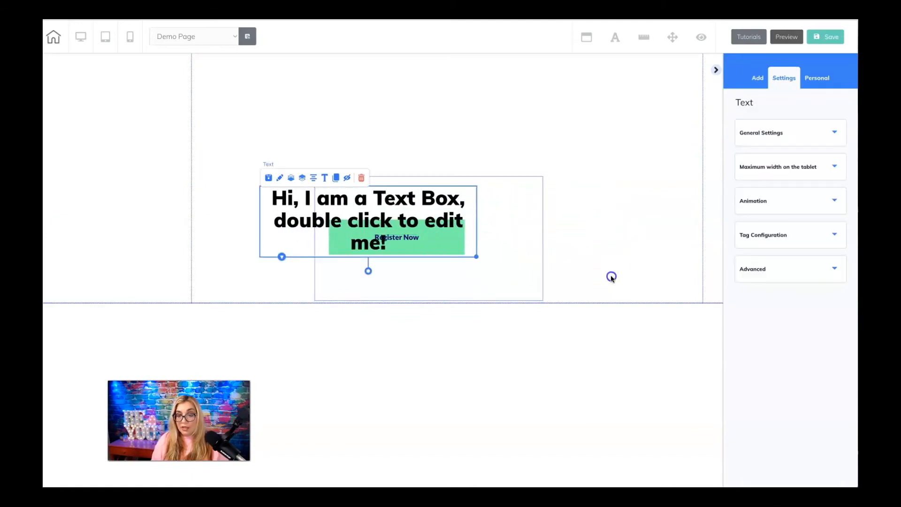
drag(449, 303, 449, 410)
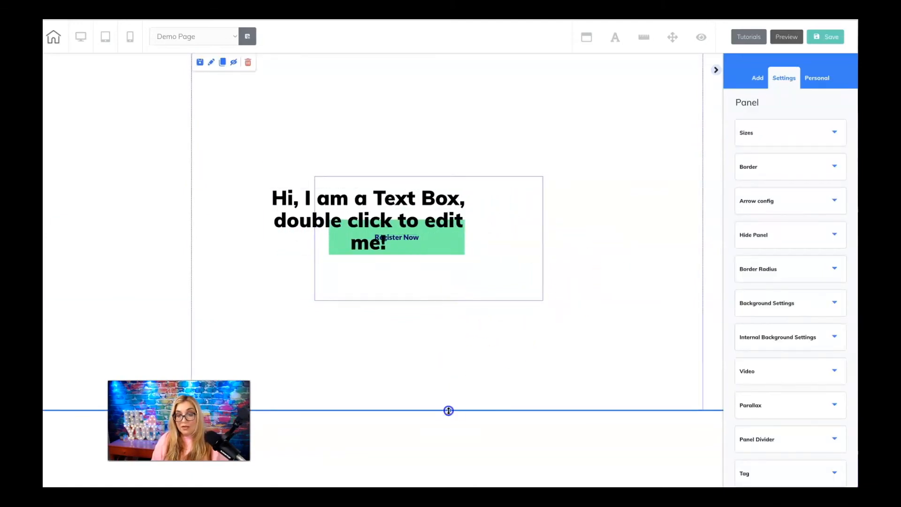
drag(493, 265, 492, 178)
drag(448, 149, 533, 126)
drag(400, 157, 400, 181)
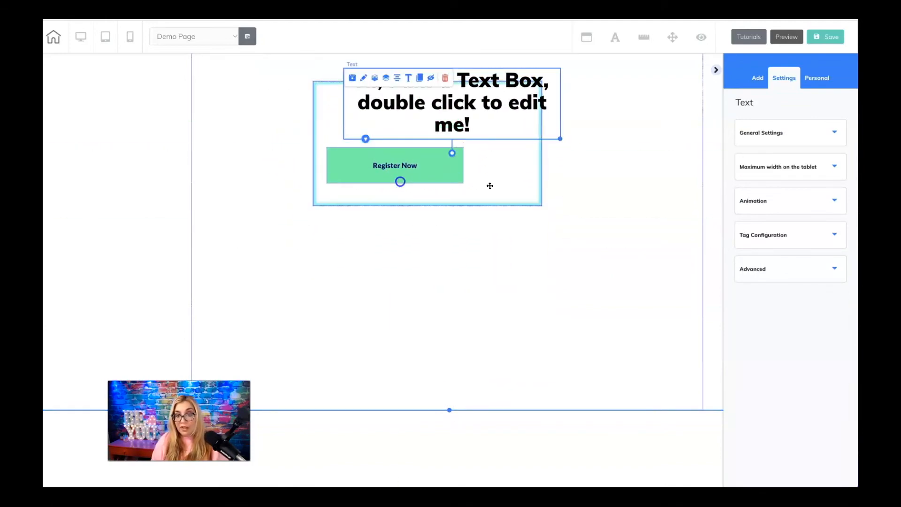
Enlarge the box and place the heading text in its upper part with the Register Now button below
click(489, 186)
drag(540, 204, 561, 296)
click(364, 136)
drag(371, 160, 401, 254)
drag(463, 107, 437, 130)
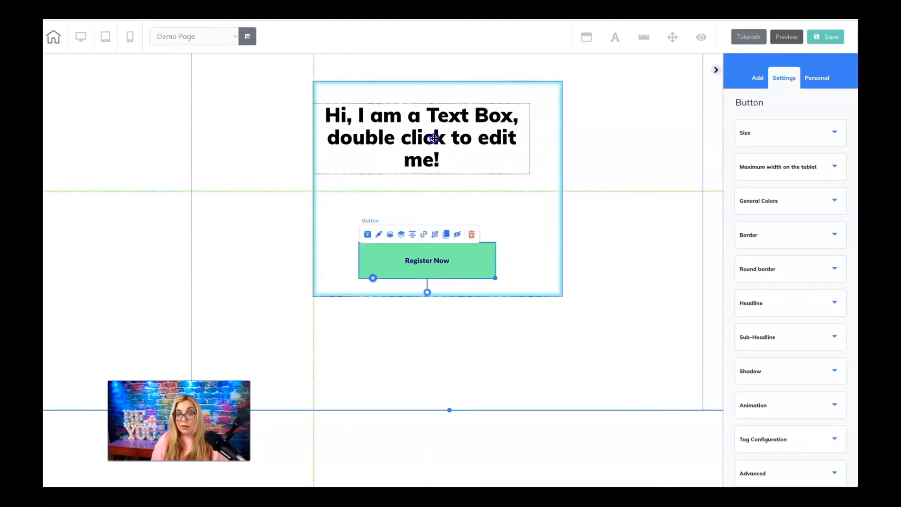
Widen the heading text to two lines within the box and shift the Register Now button toward the box's center
click(535, 135)
drag(533, 164, 557, 150)
click(591, 153)
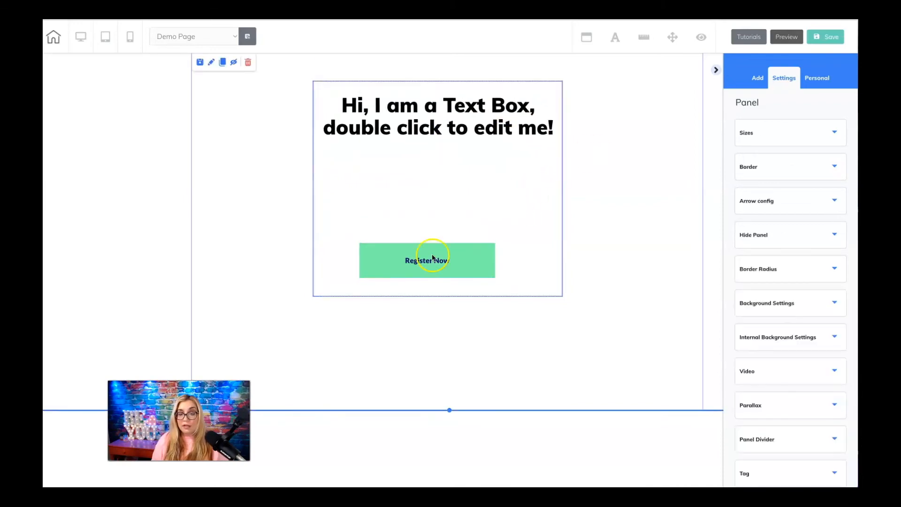
drag(432, 257, 441, 252)
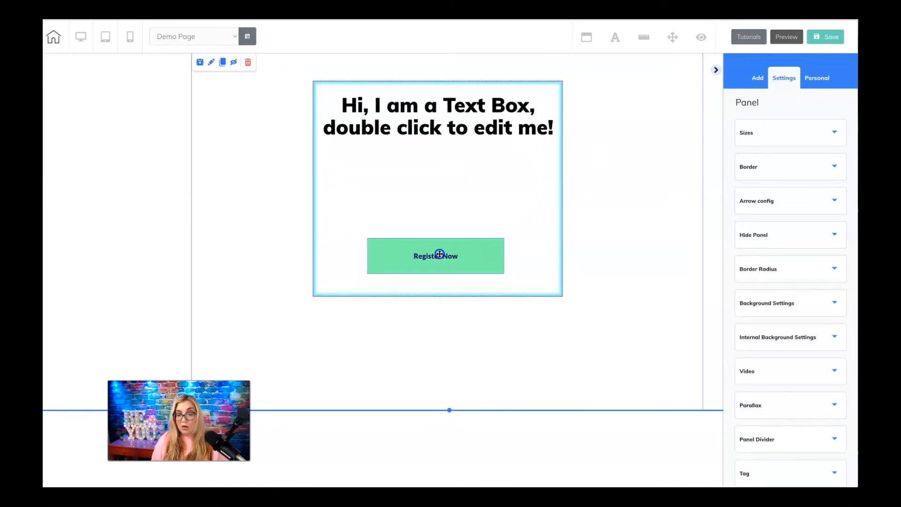
Narrow the box to a portrait shape and fit the Register Now button and the heading text on four lines inside it
click(547, 267)
drag(561, 295, 454, 299)
drag(444, 267, 398, 263)
click(436, 277)
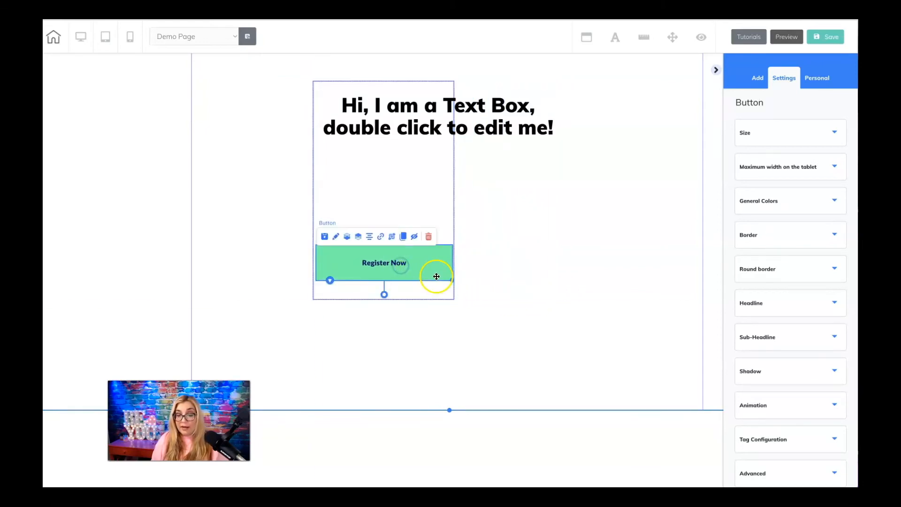
drag(451, 281, 428, 279)
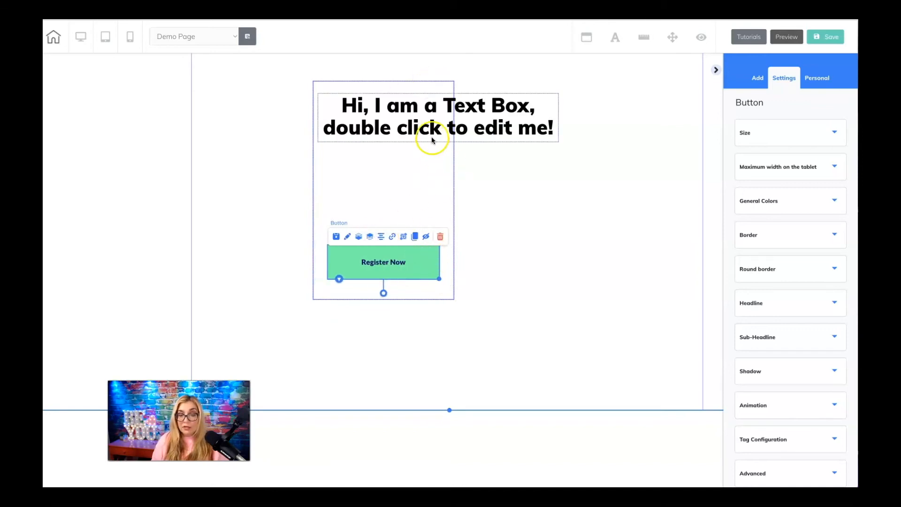
click(454, 130)
drag(558, 142, 410, 127)
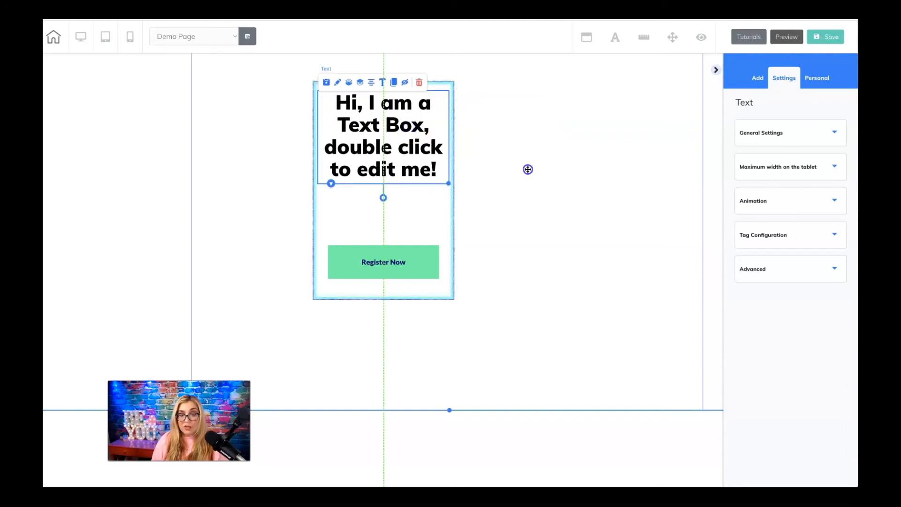
Move the filled box to the left side of the panel and clone it, placing the copy to its right
drag(434, 207, 326, 209)
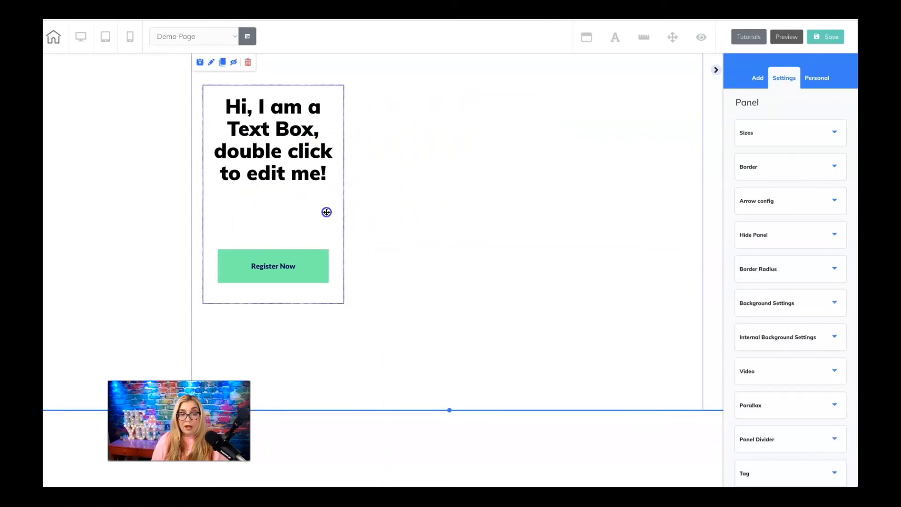
click(282, 77)
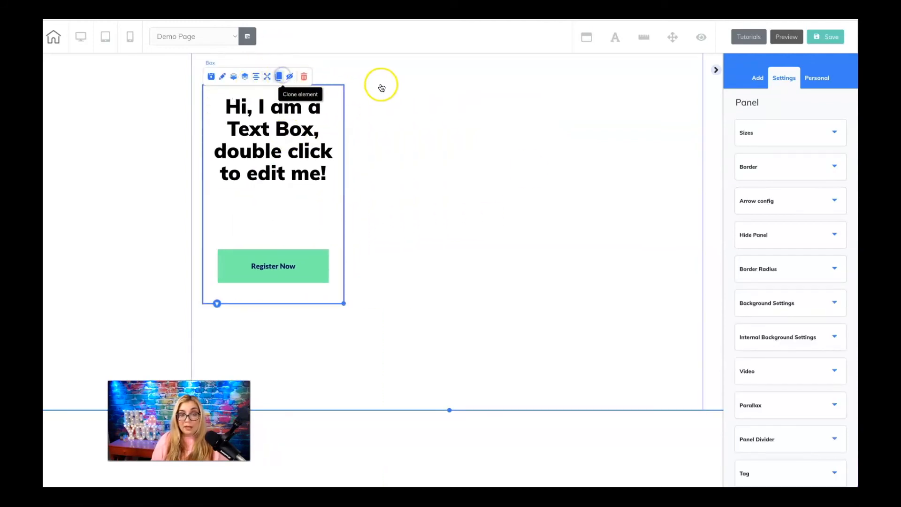
mouse_move(352, 115)
mouse_down()
mouse_move(435, 116)
mouse_move(352, 125)
mouse_move(353, 107)
mouse_move(529, 107)
mouse_move(518, 103)
mouse_up()
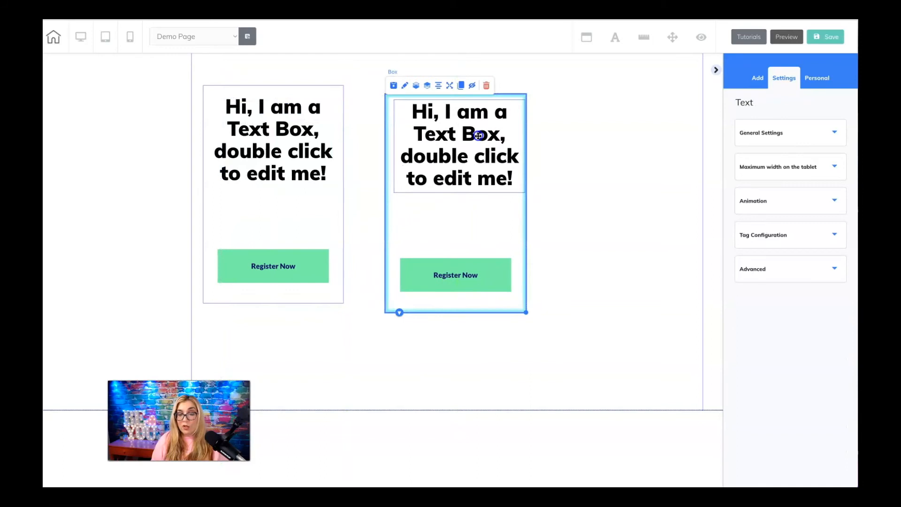
Move the cloned box down and left so it overlaps the original box's lower right corner
click(505, 205)
mouse_move(505, 212)
mouse_down()
mouse_move(449, 221)
mouse_move(458, 274)
mouse_up()
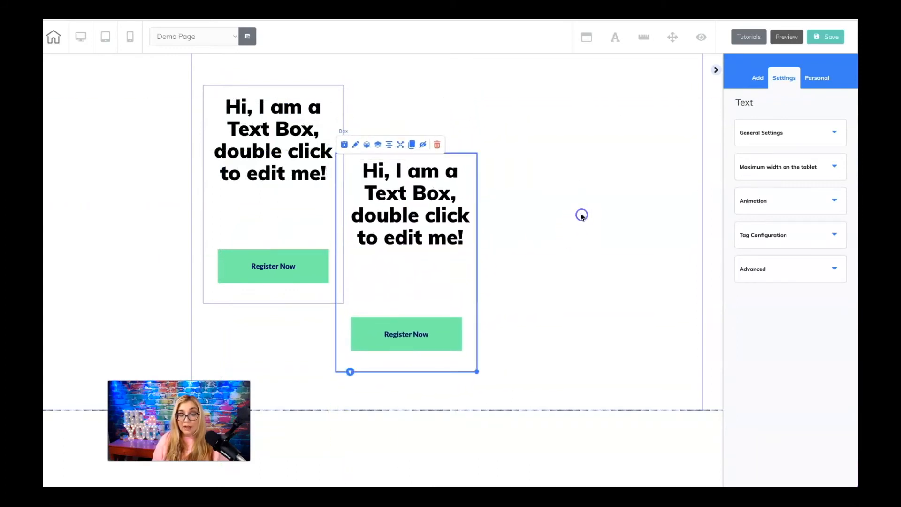
click(581, 216)
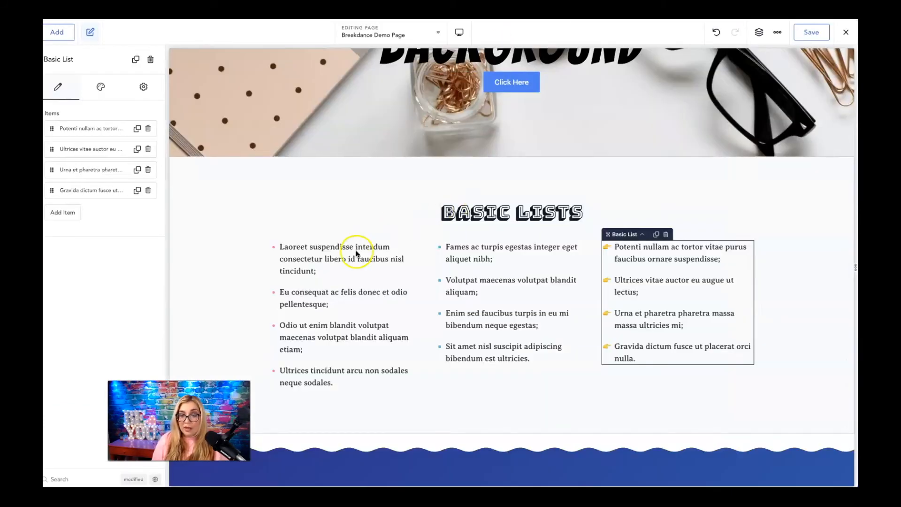
Switch to Breakdance, carry the middle Basic List over the first column and return it to its own column
click(483, 257)
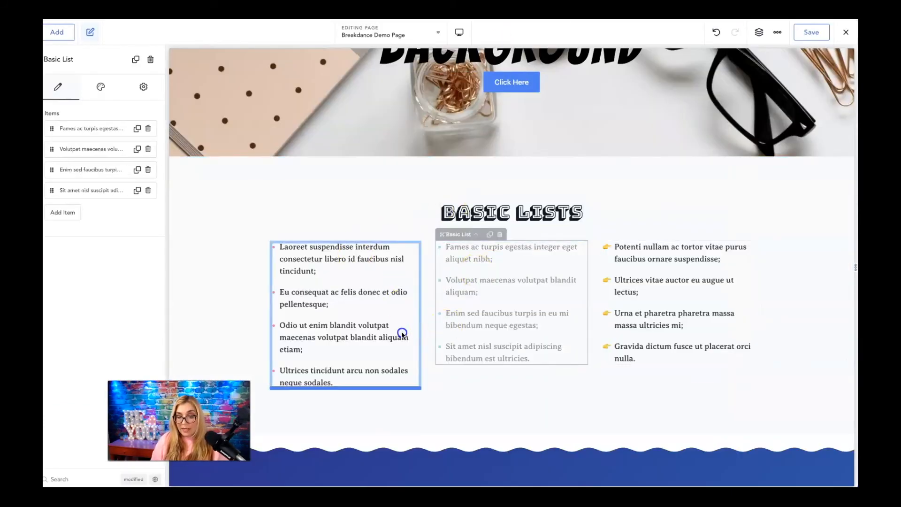
drag(399, 334, 500, 314)
click(778, 222)
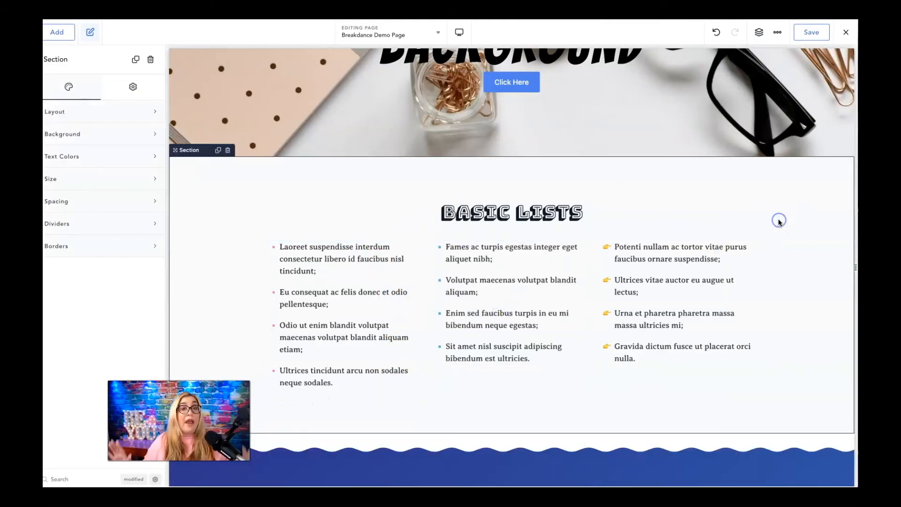